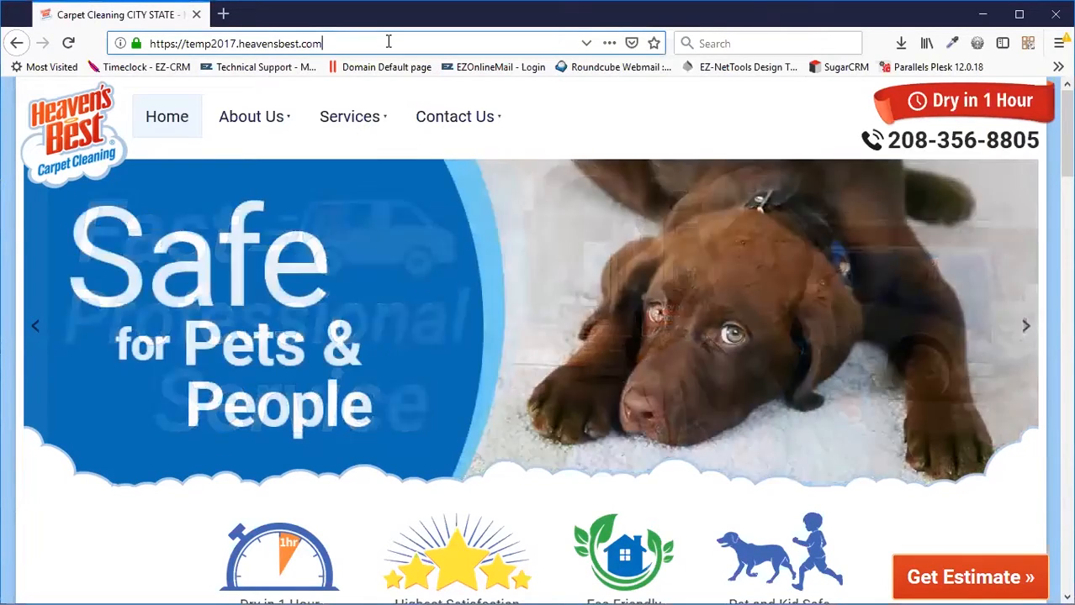
Add /login to the site URL to load the WordPress login page.
{"action": "left_click", "coordinate": [388, 42]}
{"action": "type", "text": "logi"}
{"action": "key", "text": "Return"}
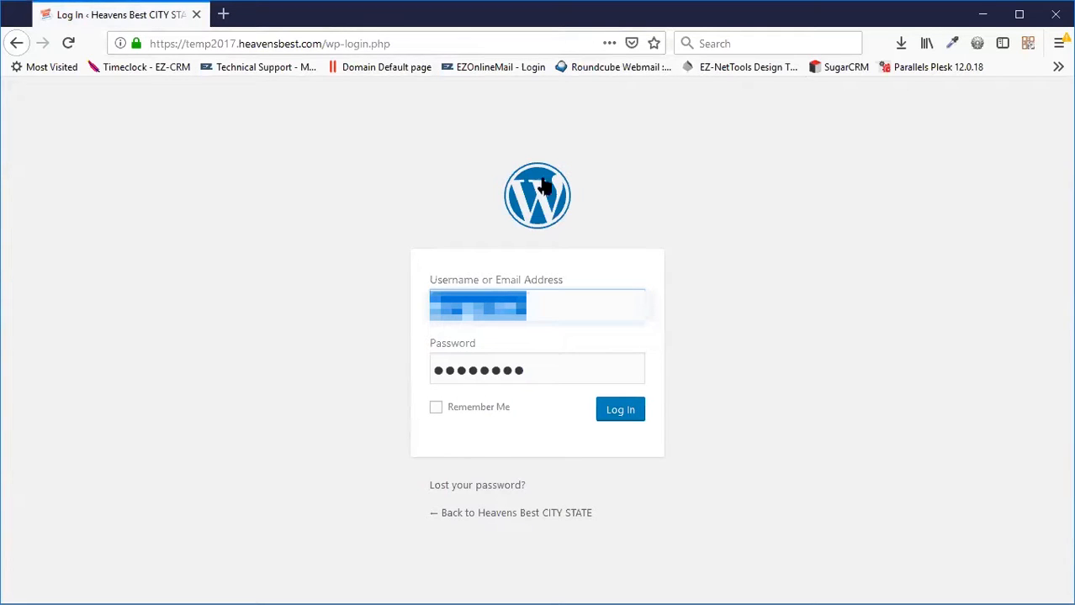
Log in as admin and list All Pages, scrolled down to the landing pages.
{"action": "left_click", "coordinate": [634, 415]}
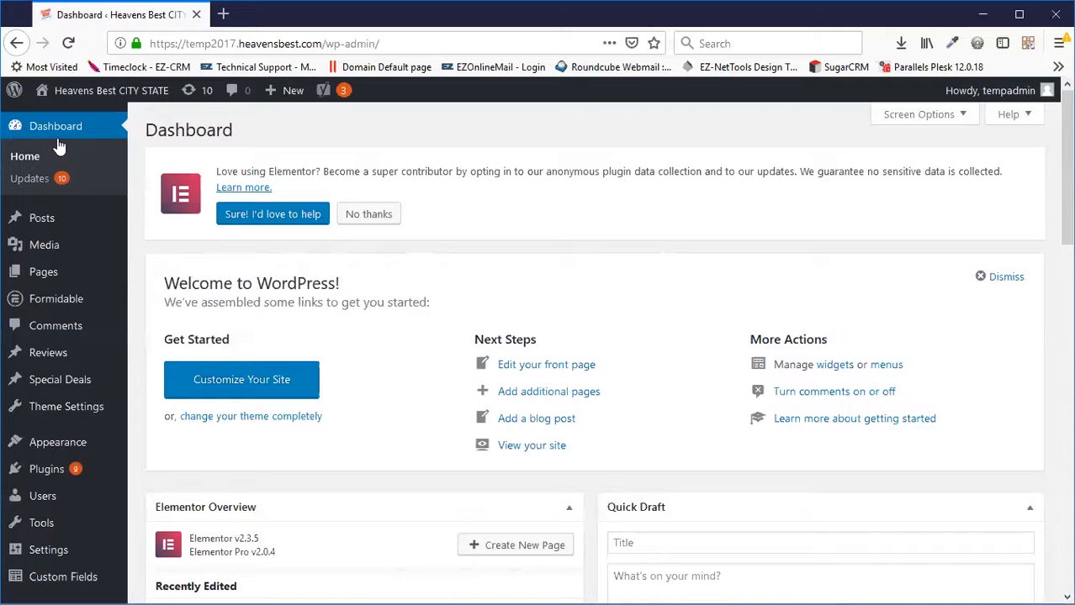
{"action": "mouse_move", "coordinate": [53, 276]}
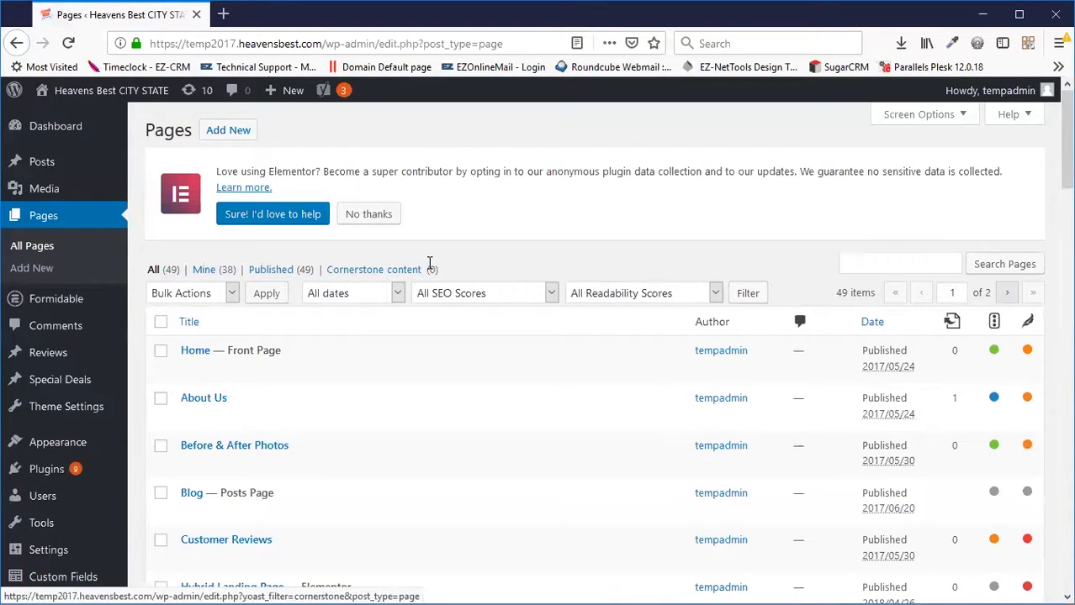
{"action": "scroll", "coordinate": [431, 267], "scroll_direction": "down", "scroll_amount": 3}
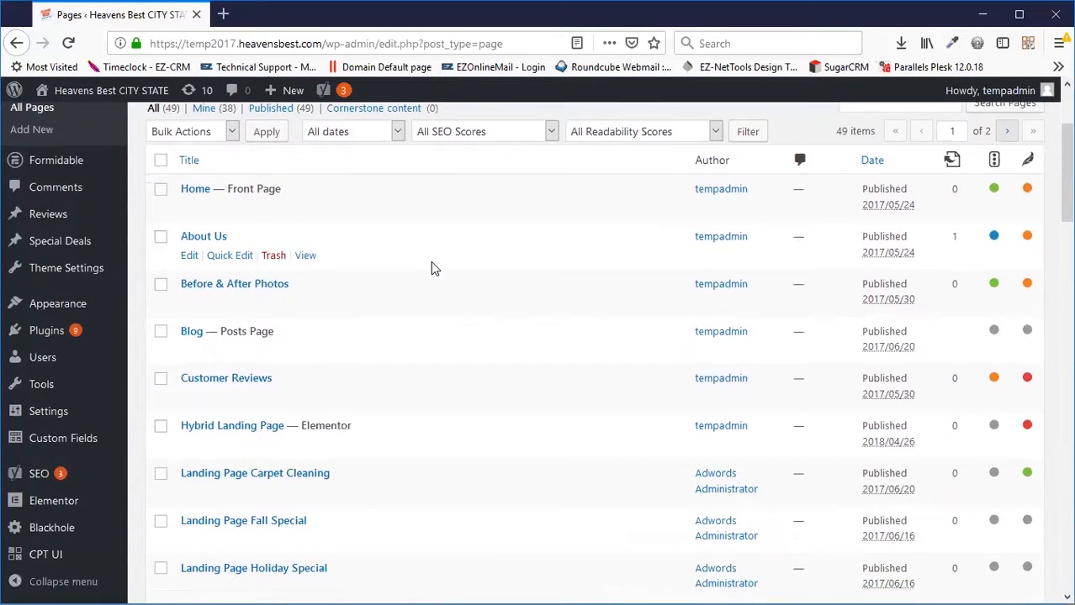
{"action": "scroll", "coordinate": [455, 271], "scroll_direction": "down", "scroll_amount": 3}
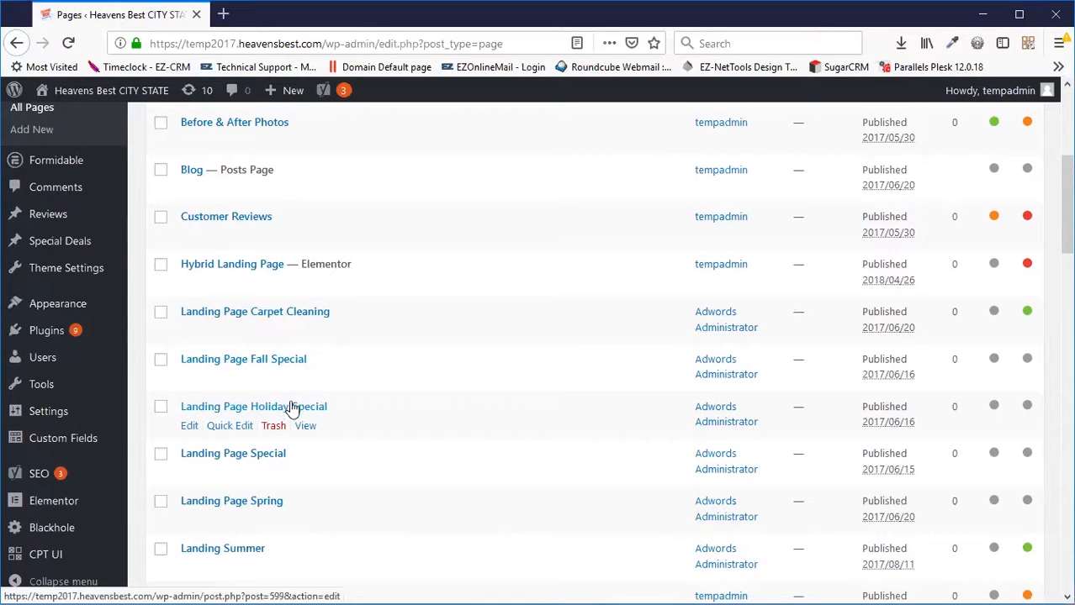
{"action": "middle_click", "coordinate": [305, 330]}
{"action": "left_click", "coordinate": [275, 18]}
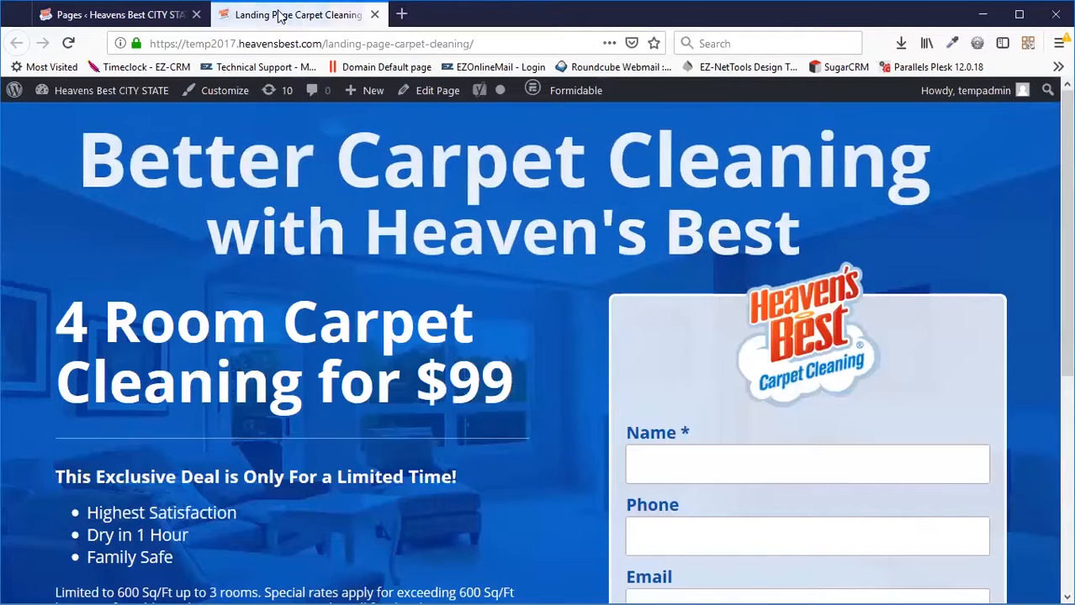
{"action": "scroll", "coordinate": [425, 316], "scroll_direction": "down", "scroll_amount": 3}
{"action": "scroll", "coordinate": [425, 316], "scroll_direction": "up", "scroll_amount": 3}
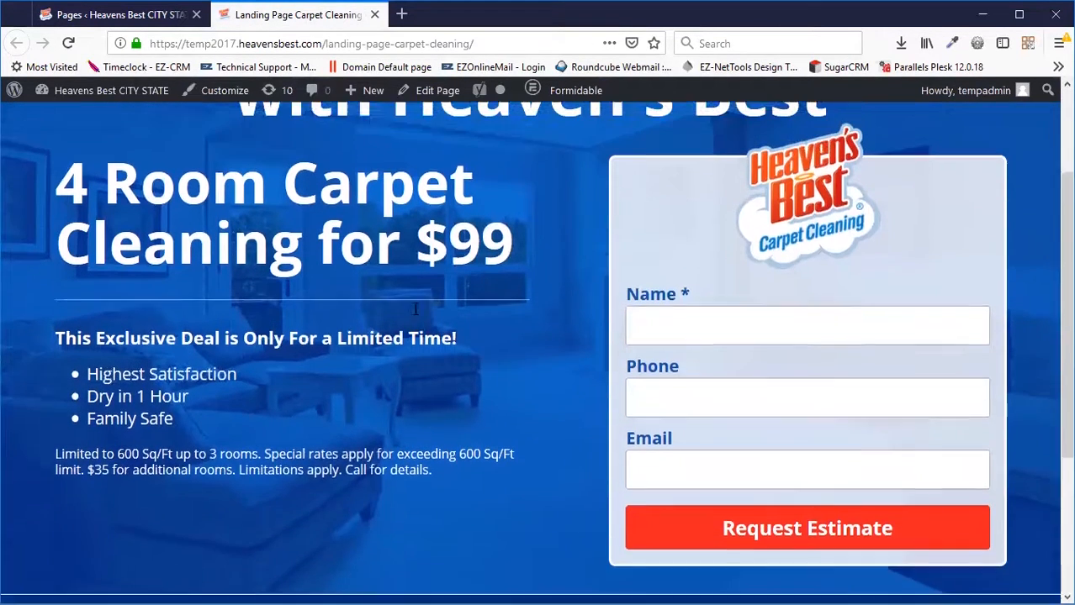
{"action": "left_click", "coordinate": [374, 14]}
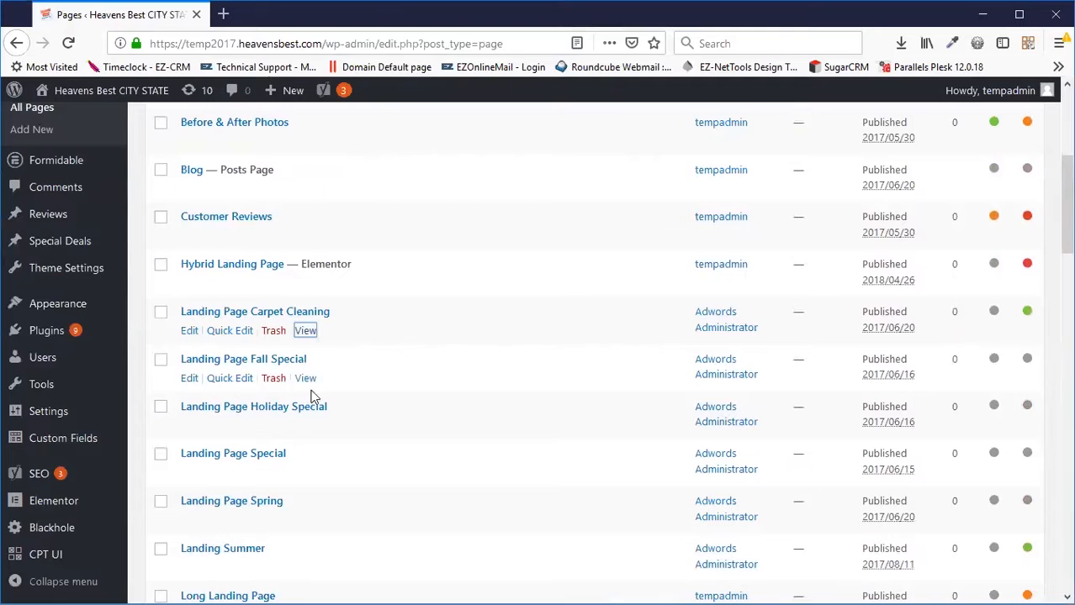
{"action": "right_click", "coordinate": [312, 426]}
{"action": "left_click", "coordinate": [384, 438]}
{"action": "left_click", "coordinate": [267, 14]}
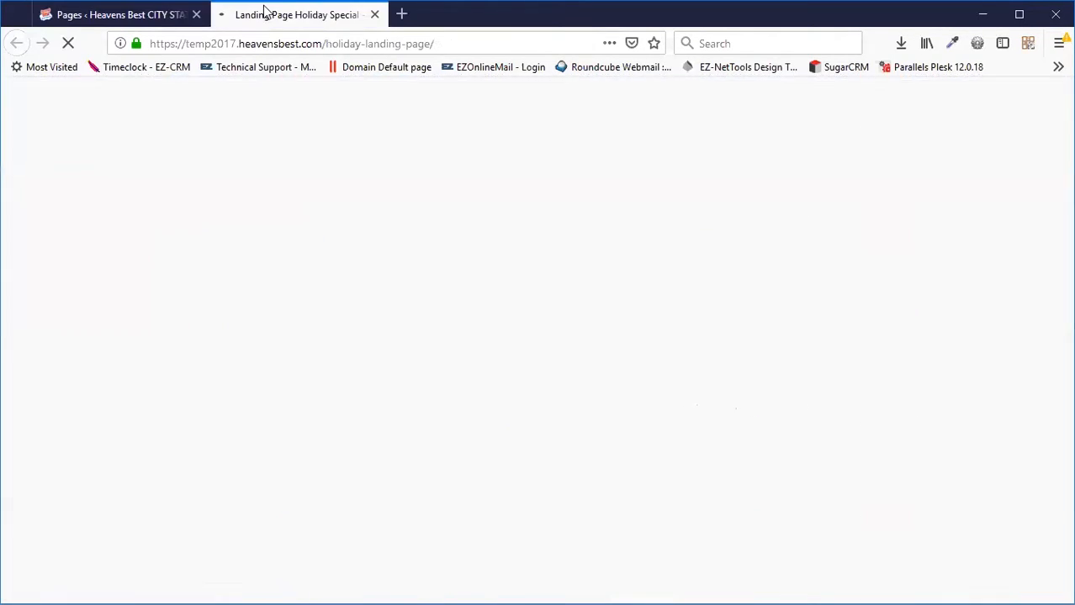
{"action": "scroll", "coordinate": [380, 343], "scroll_direction": "down", "scroll_amount": 5}
{"action": "scroll", "coordinate": [379, 343], "scroll_direction": "up", "scroll_amount": 5}
{"action": "left_click", "coordinate": [94, 17]}
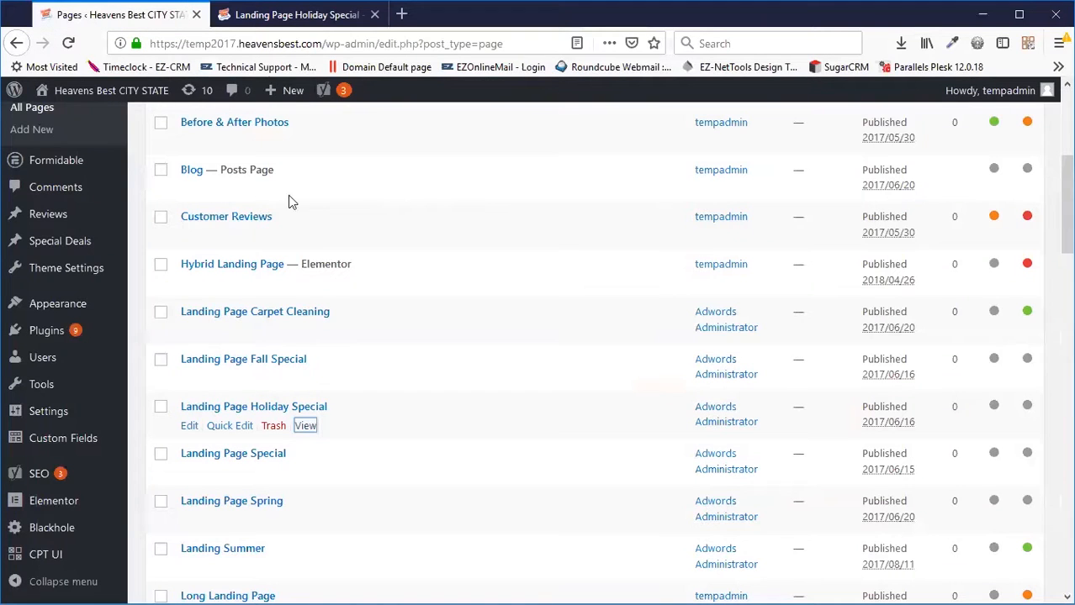
{"action": "right_click", "coordinate": [303, 478]}
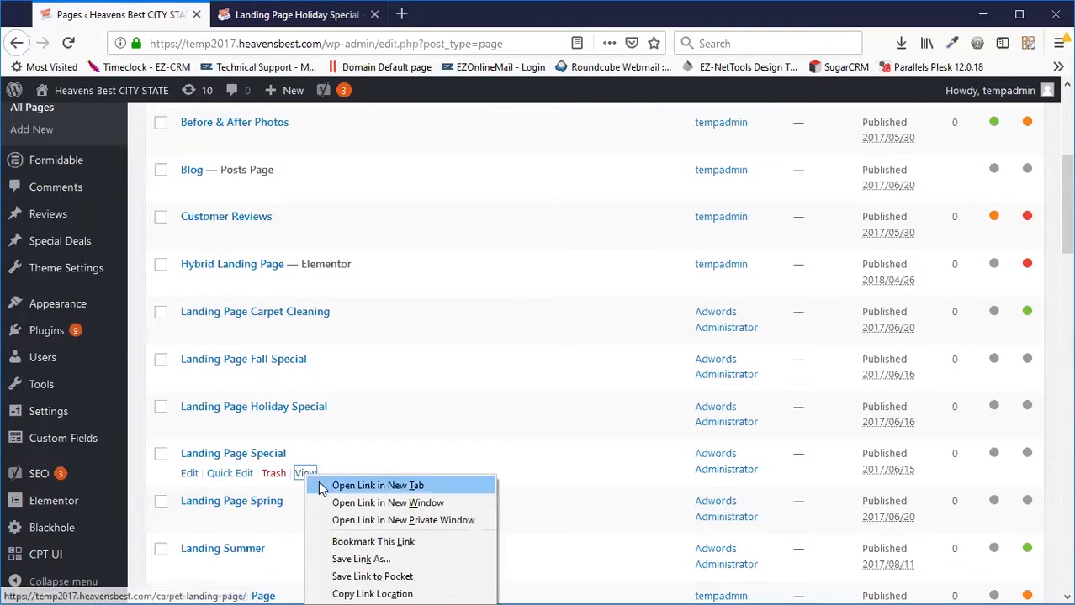
{"action": "left_click", "coordinate": [313, 481]}
{"action": "left_click", "coordinate": [263, 19]}
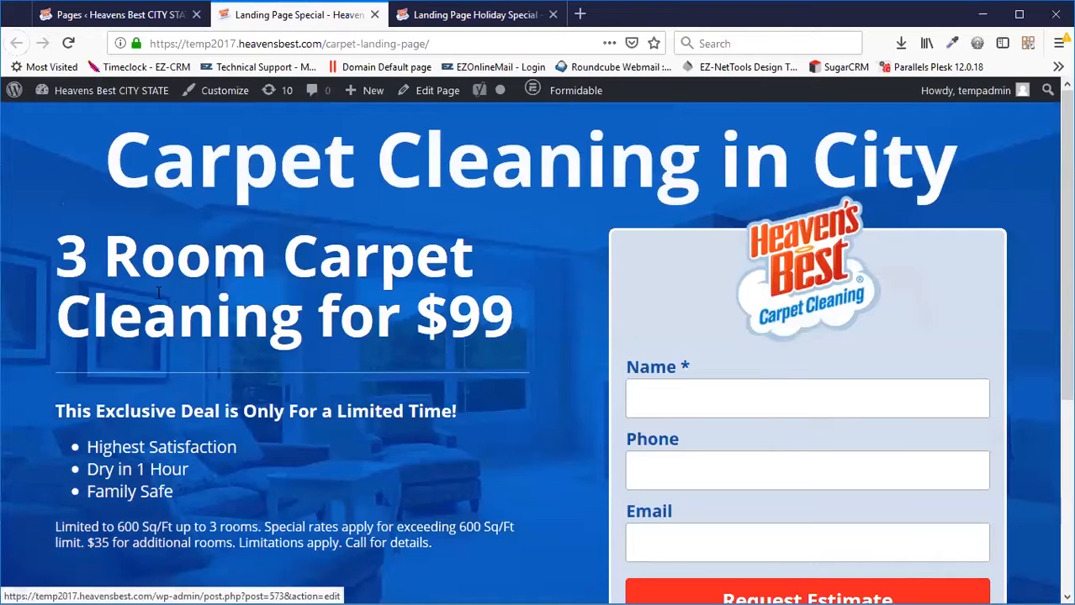
{"action": "left_click", "coordinate": [376, 15]}
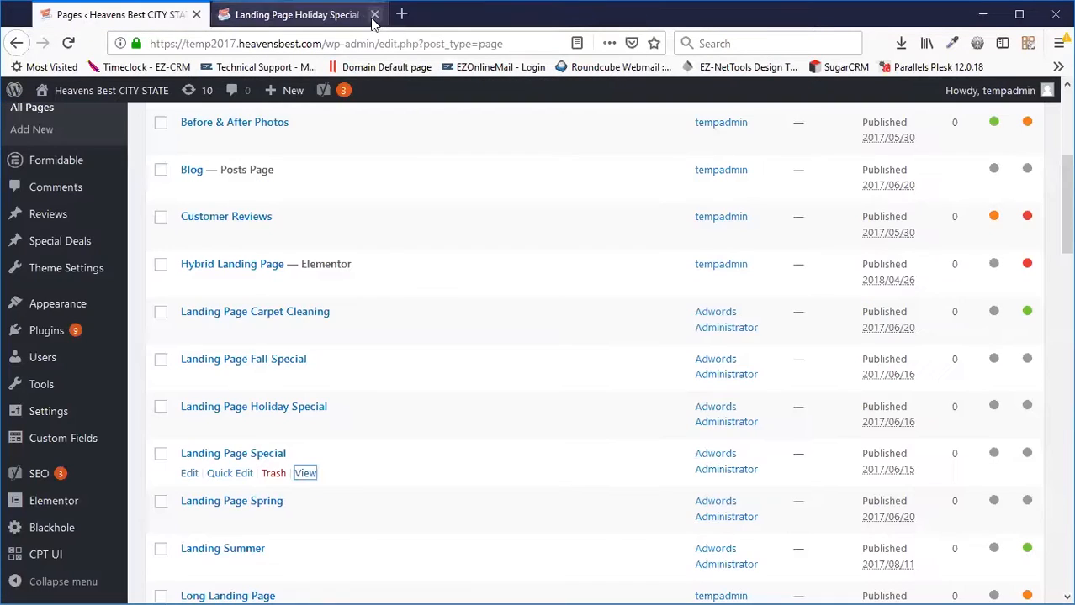
{"action": "right_click", "coordinate": [305, 522]}
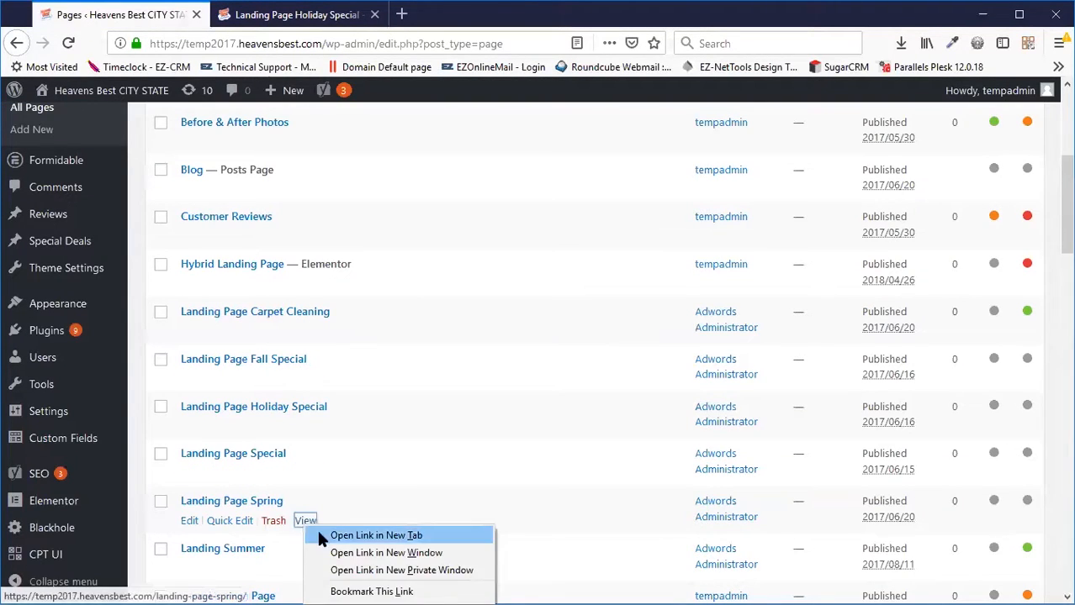
{"action": "left_click", "coordinate": [320, 535]}
{"action": "left_click", "coordinate": [298, 17]}
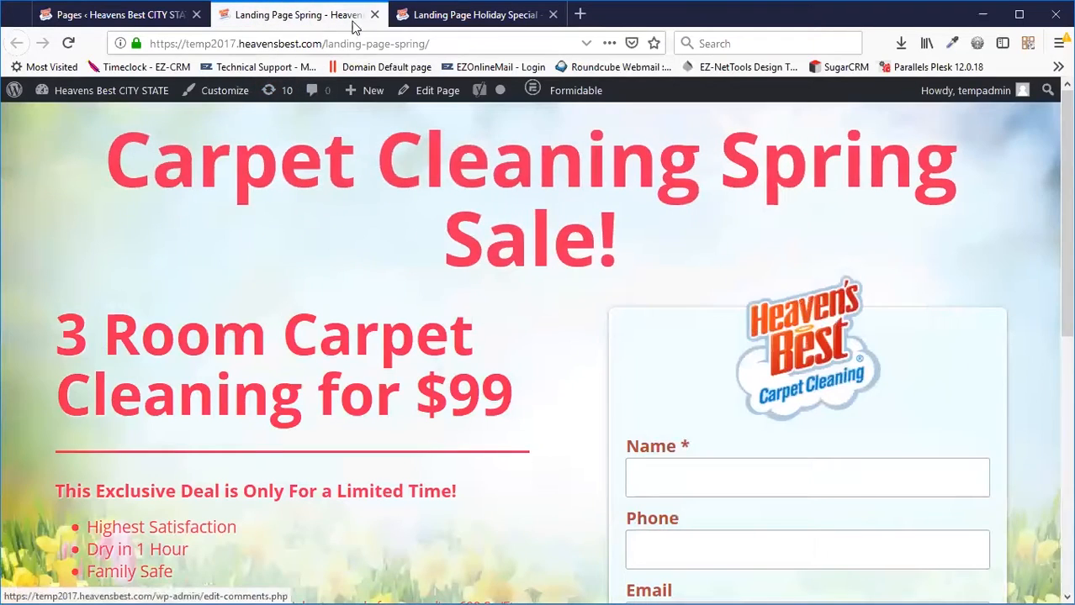
{"action": "scroll", "coordinate": [411, 147], "scroll_direction": "down", "scroll_amount": 5}
{"action": "scroll", "coordinate": [411, 147], "scroll_direction": "up", "scroll_amount": 2}
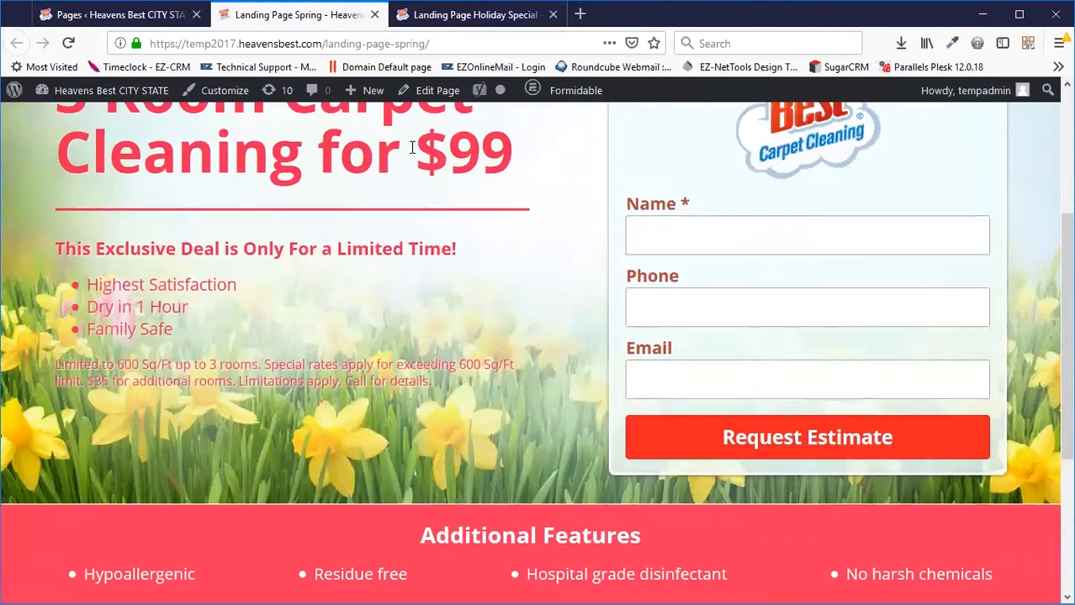
{"action": "left_click", "coordinate": [375, 15]}
{"action": "scroll", "coordinate": [334, 463], "scroll_direction": "down", "scroll_amount": 2}
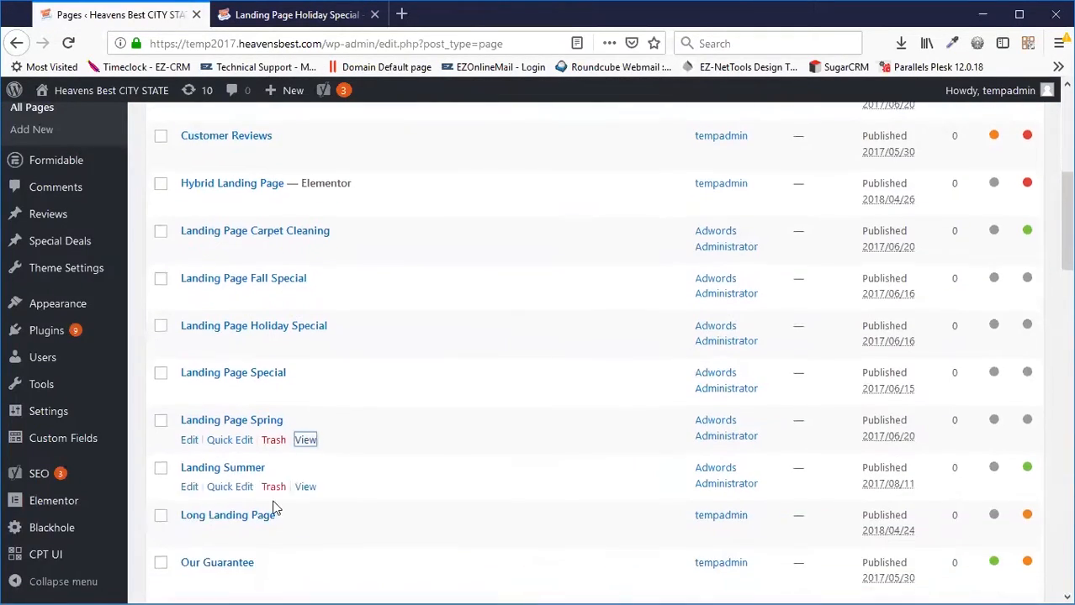
{"action": "right_click", "coordinate": [306, 488]}
{"action": "left_click", "coordinate": [321, 500]}
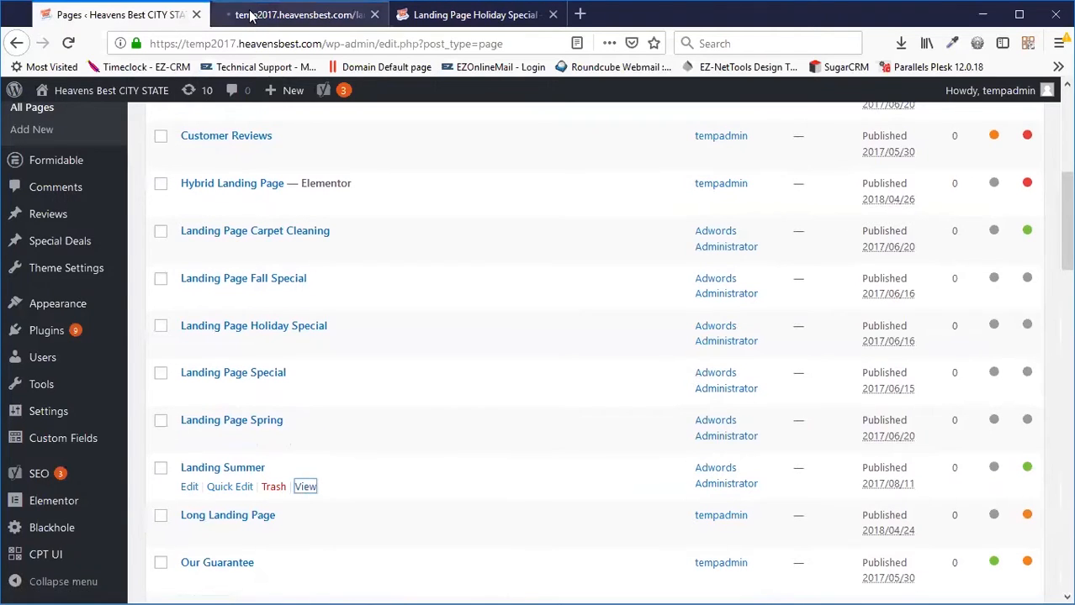
{"action": "left_click", "coordinate": [295, 14]}
{"action": "scroll", "coordinate": [470, 306], "scroll_direction": "down", "scroll_amount": 3}
{"action": "scroll", "coordinate": [471, 306], "scroll_direction": "up", "scroll_amount": 3}
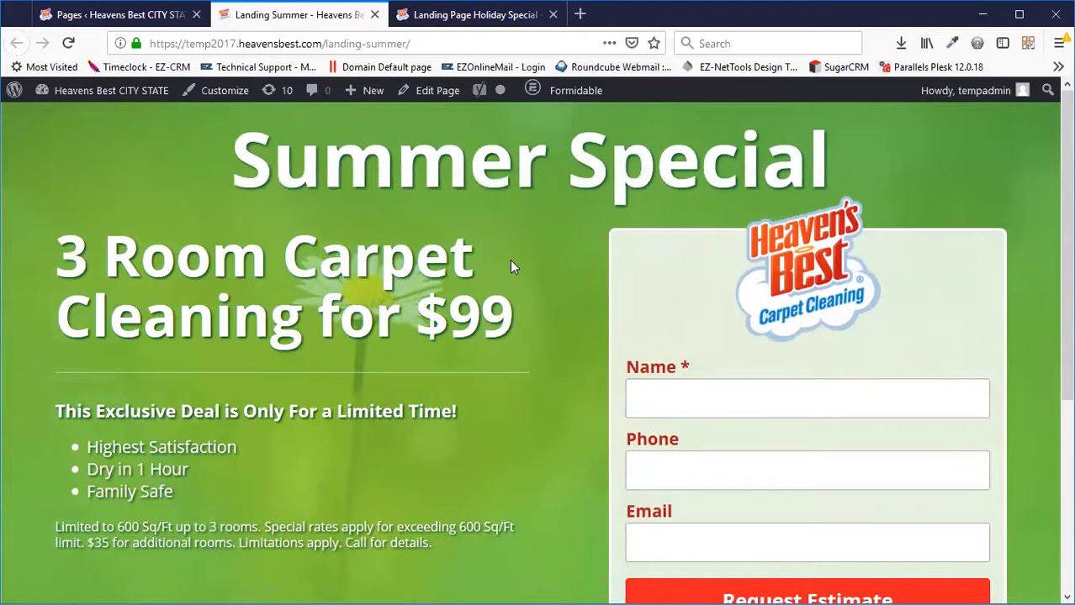
{"action": "left_click", "coordinate": [374, 15]}
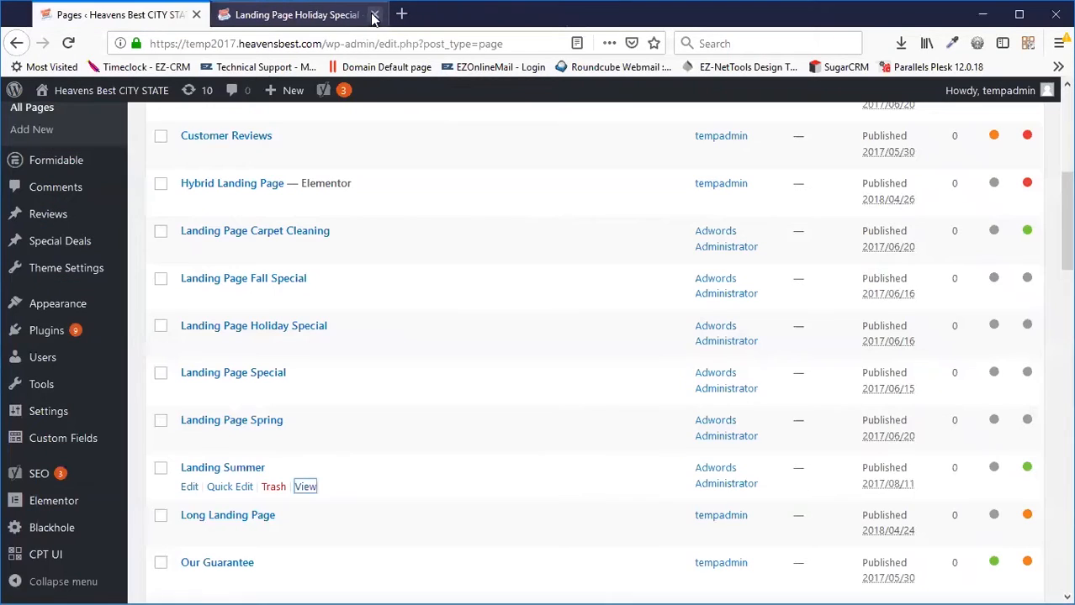
{"action": "left_click", "coordinate": [343, 20]}
{"action": "left_click", "coordinate": [374, 15]}
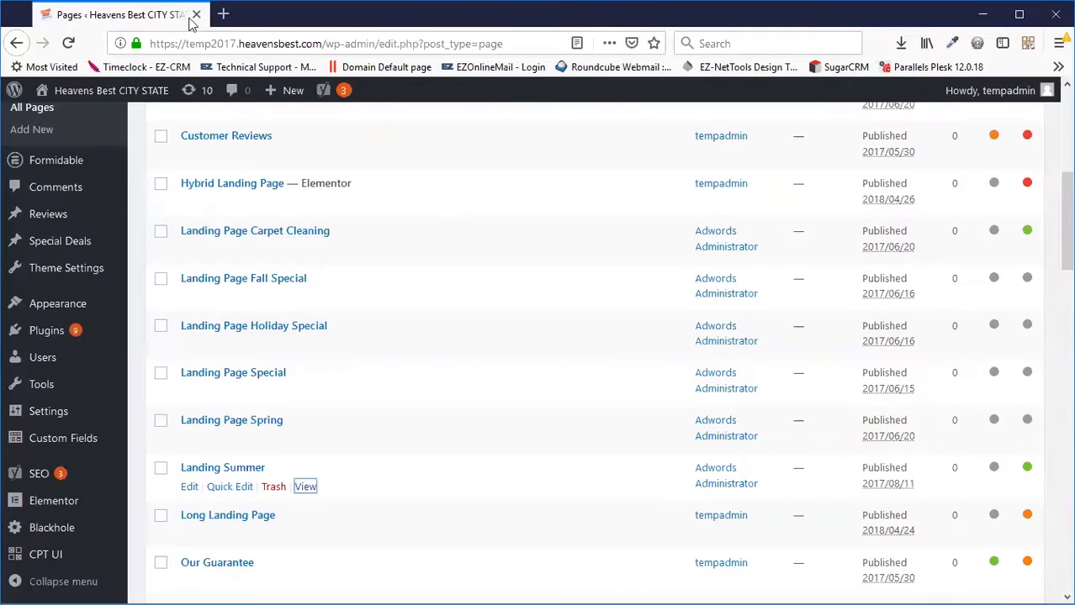
Set Landing Page Carpet Cleaning's content type to Custom HTML Code, update, and view the live page.
{"action": "scroll", "coordinate": [348, 266], "scroll_direction": "up", "scroll_amount": 2}
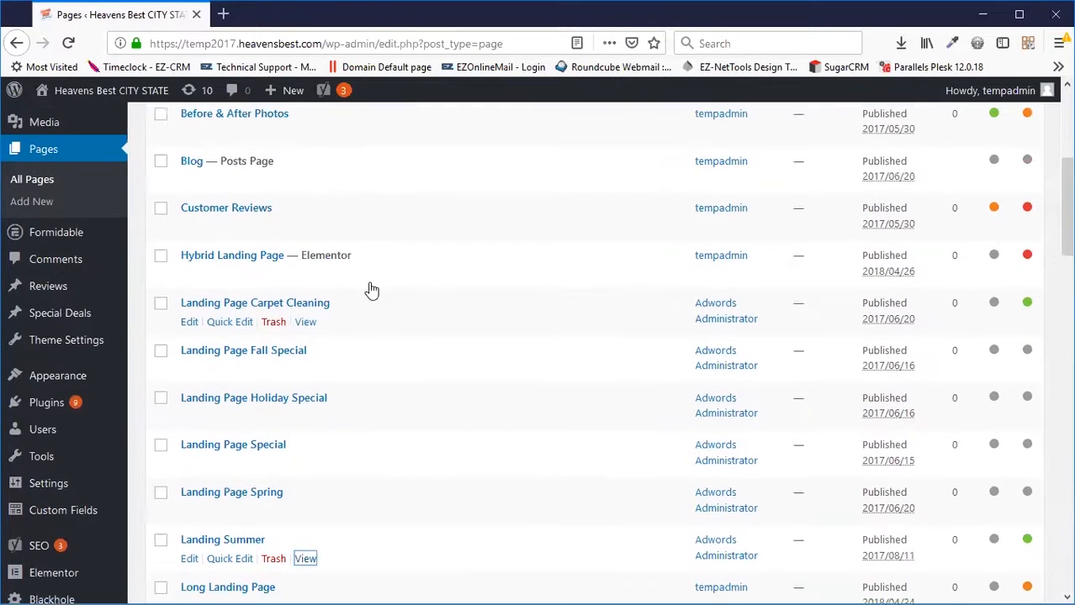
{"action": "left_click", "coordinate": [267, 315]}
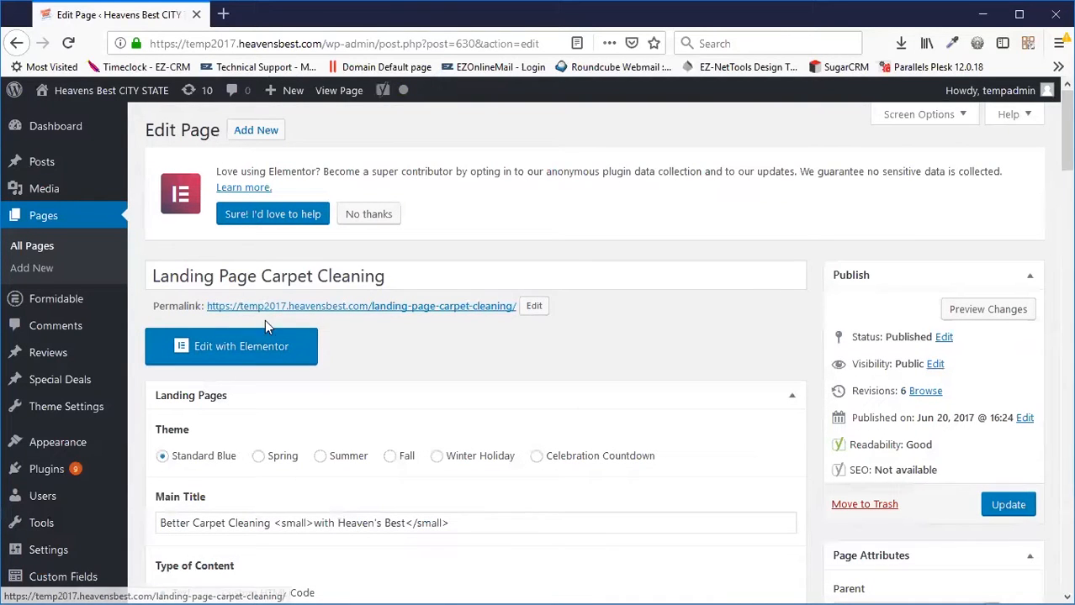
{"action": "scroll", "coordinate": [422, 305], "scroll_direction": "down", "scroll_amount": 3}
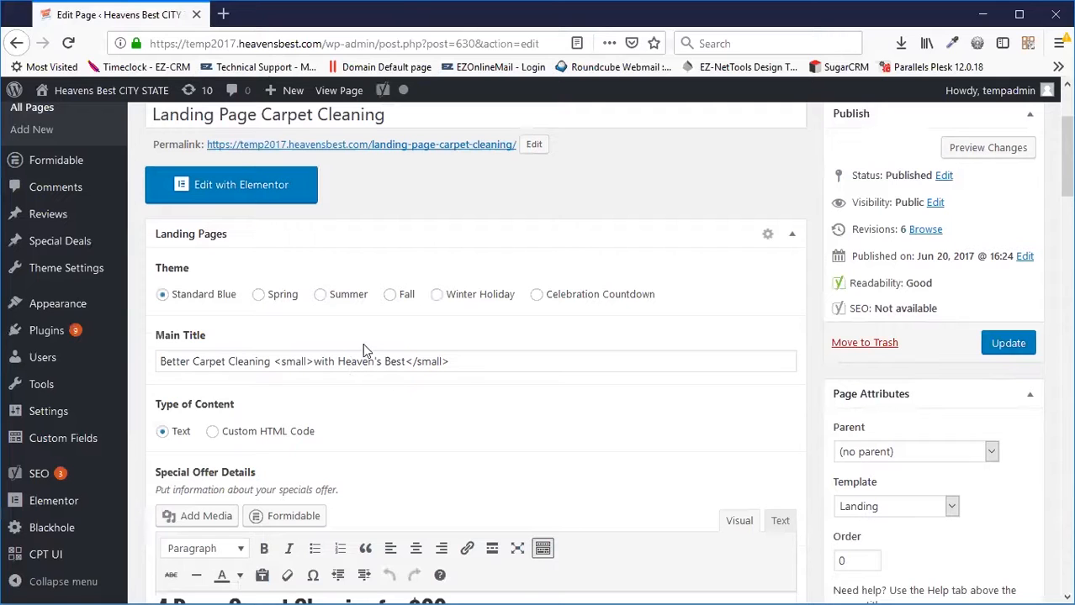
{"action": "scroll", "coordinate": [354, 332], "scroll_direction": "down", "scroll_amount": 5}
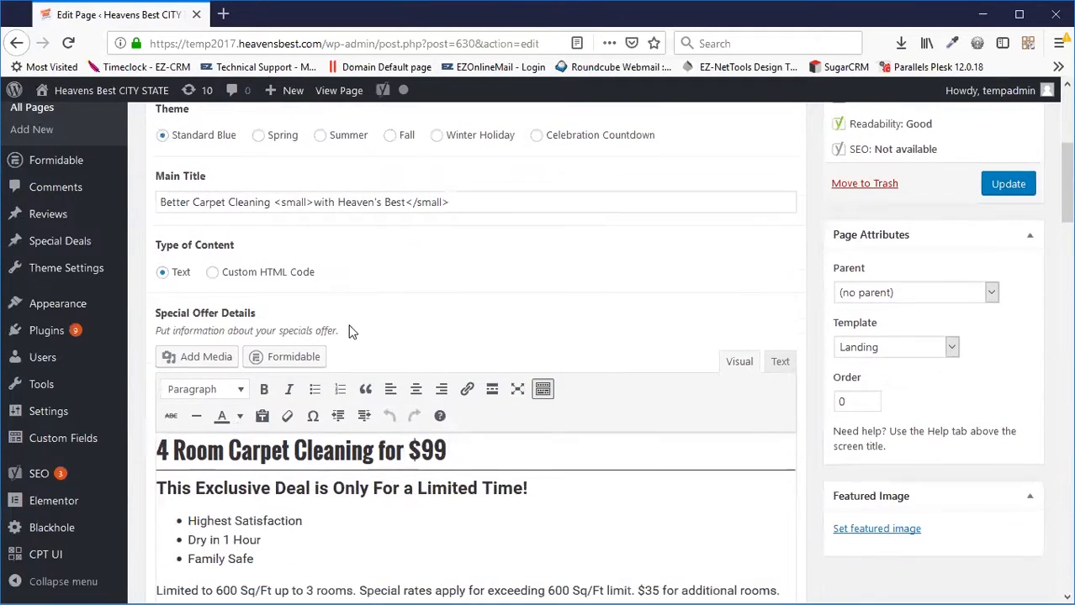
{"action": "left_click", "coordinate": [213, 189]}
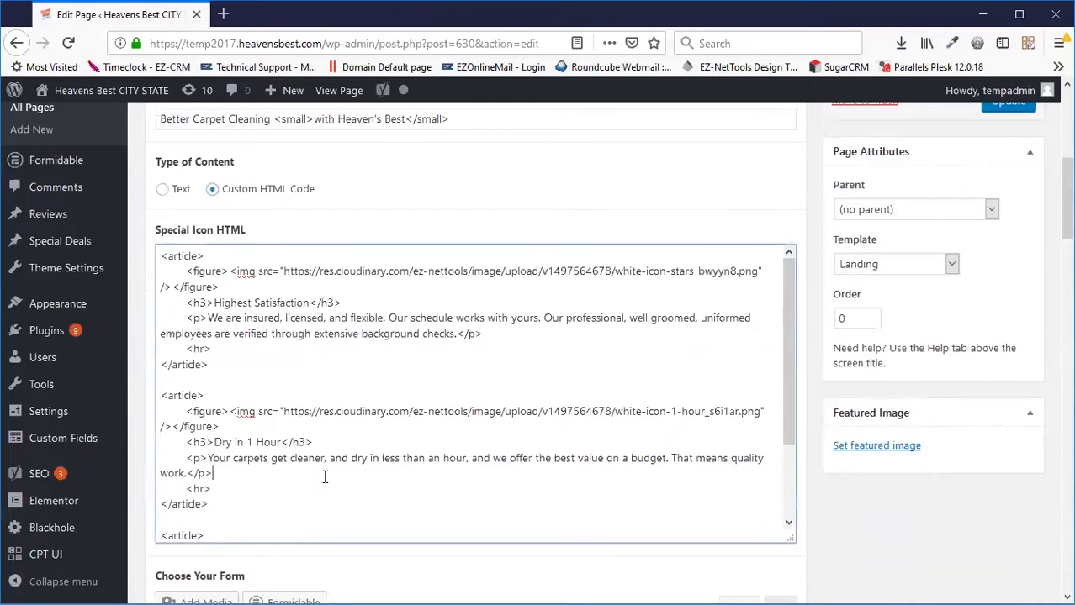
{"action": "scroll", "coordinate": [340, 471], "scroll_direction": "up", "scroll_amount": 3}
{"action": "left_click", "coordinate": [1007, 345]}
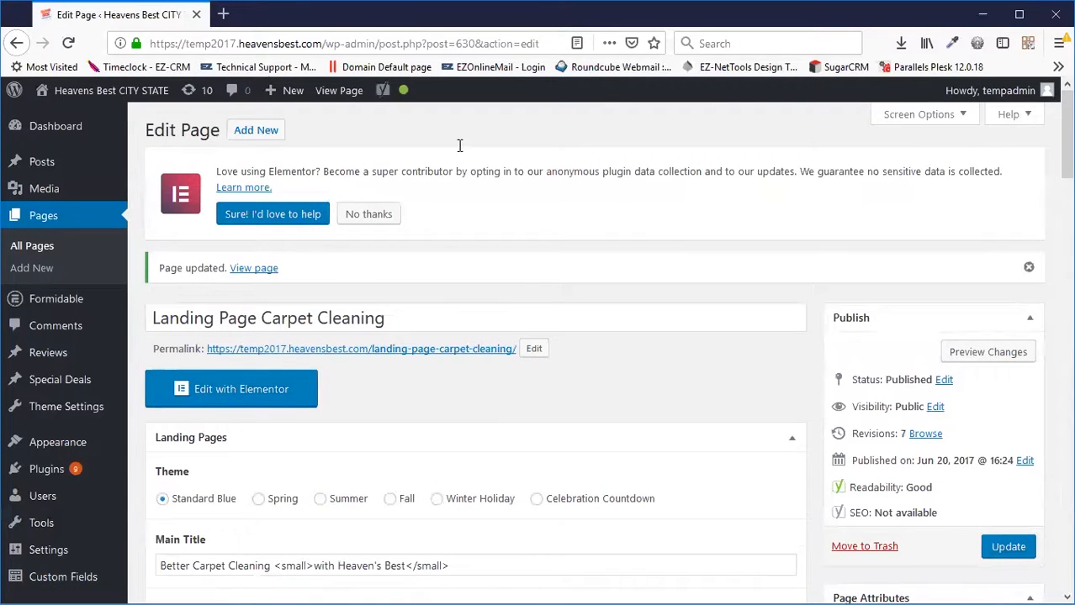
{"action": "left_click", "coordinate": [337, 96]}
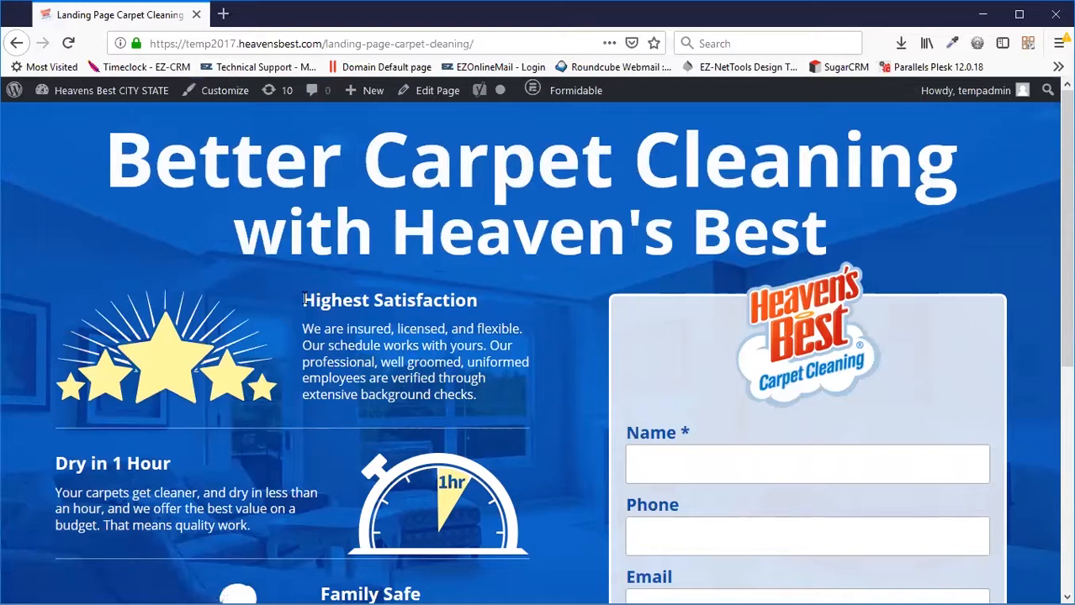
{"action": "scroll", "coordinate": [304, 300], "scroll_direction": "down", "scroll_amount": 3}
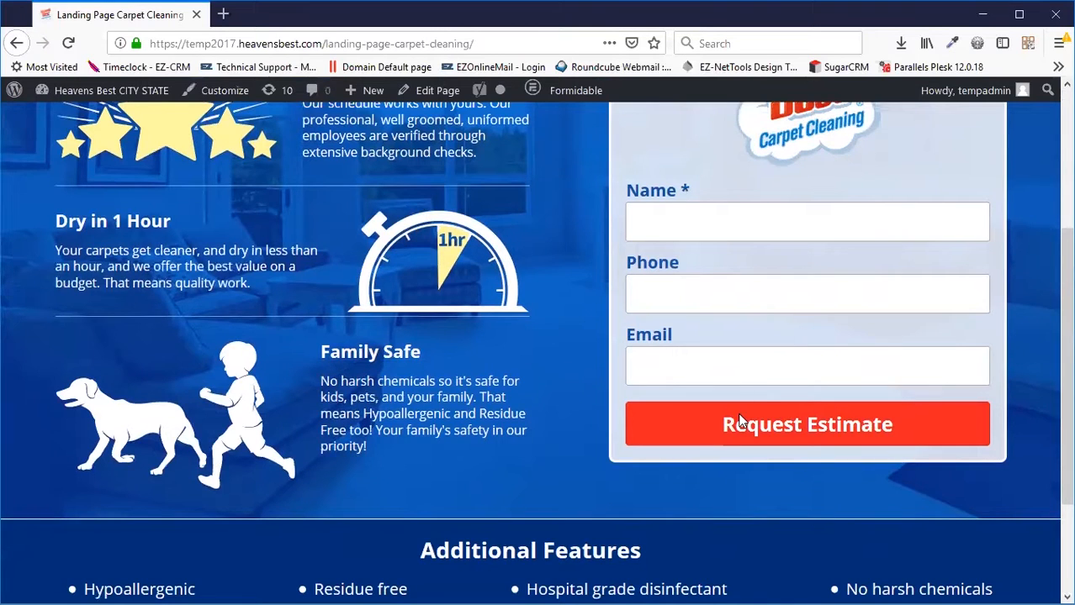
{"action": "scroll", "coordinate": [740, 412], "scroll_direction": "up", "scroll_amount": 3}
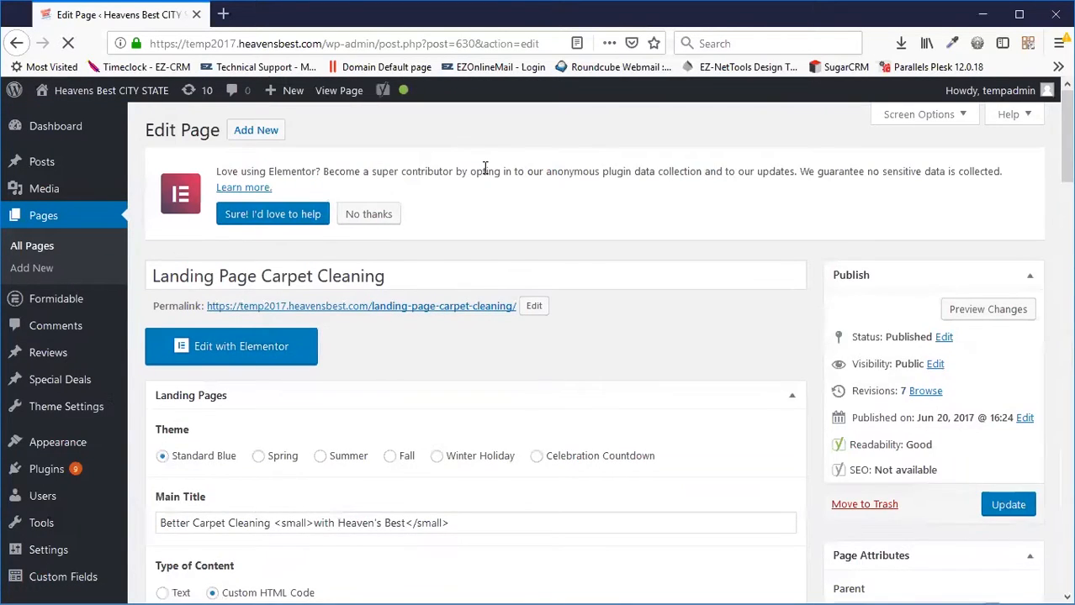
Switch the content type back to Text and change the offer heading's 4 to 3, then update.
{"action": "scroll", "coordinate": [484, 169], "scroll_direction": "down", "scroll_amount": 6}
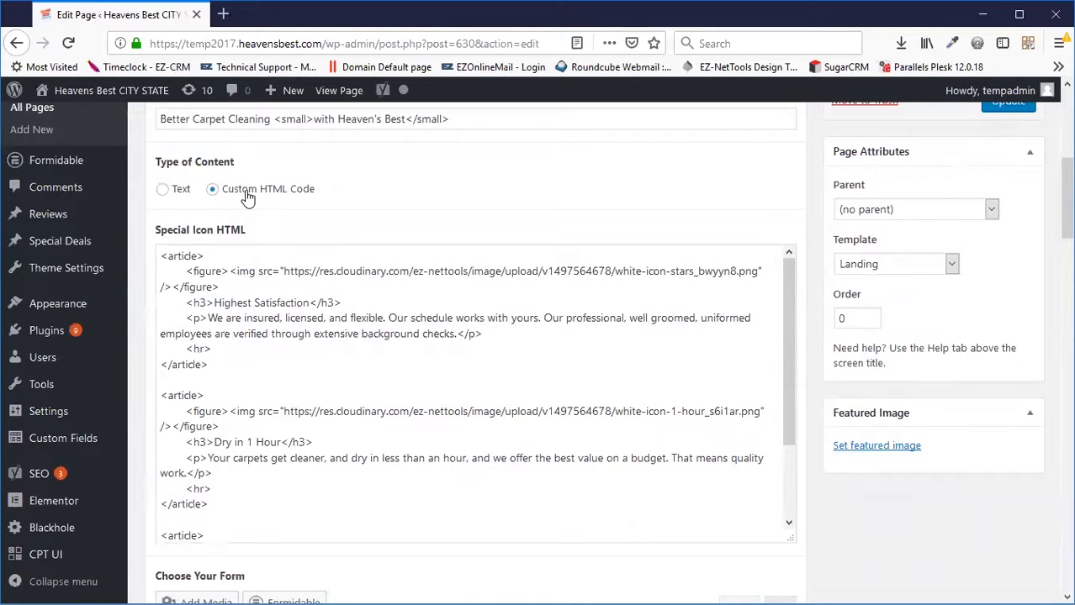
{"action": "left_click", "coordinate": [162, 189]}
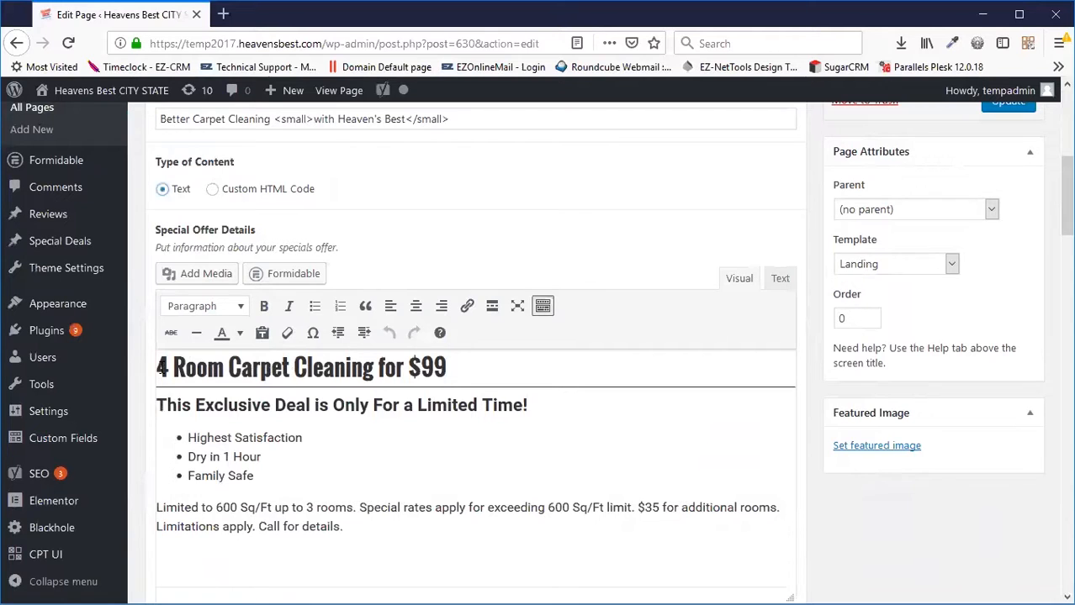
{"action": "left_click_drag", "start_coordinate": [159, 369], "coordinate": [416, 546]}
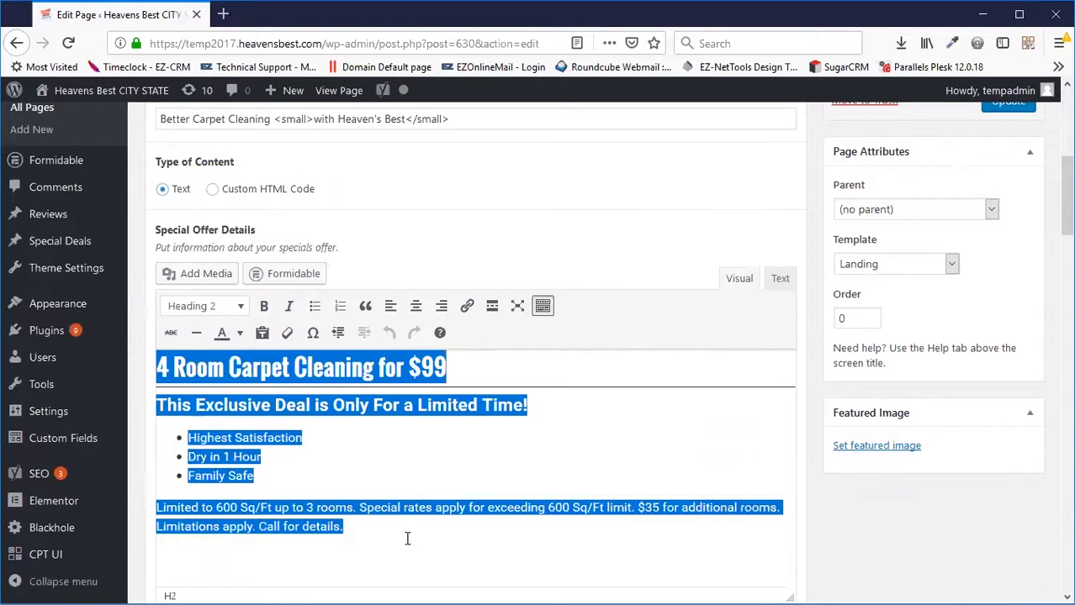
{"action": "left_click", "coordinate": [410, 484]}
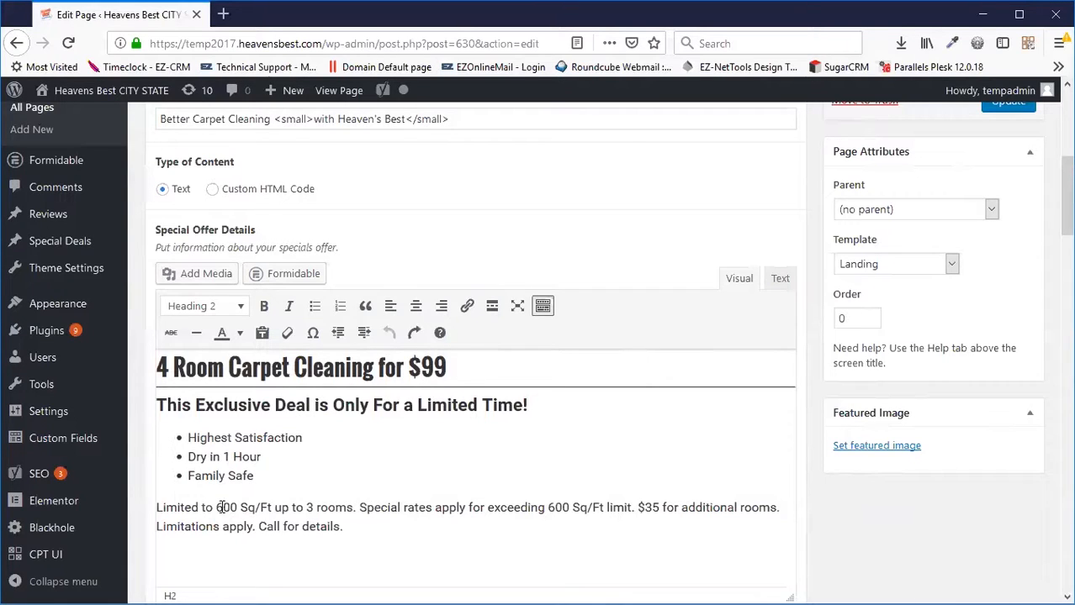
{"action": "left_click", "coordinate": [396, 526]}
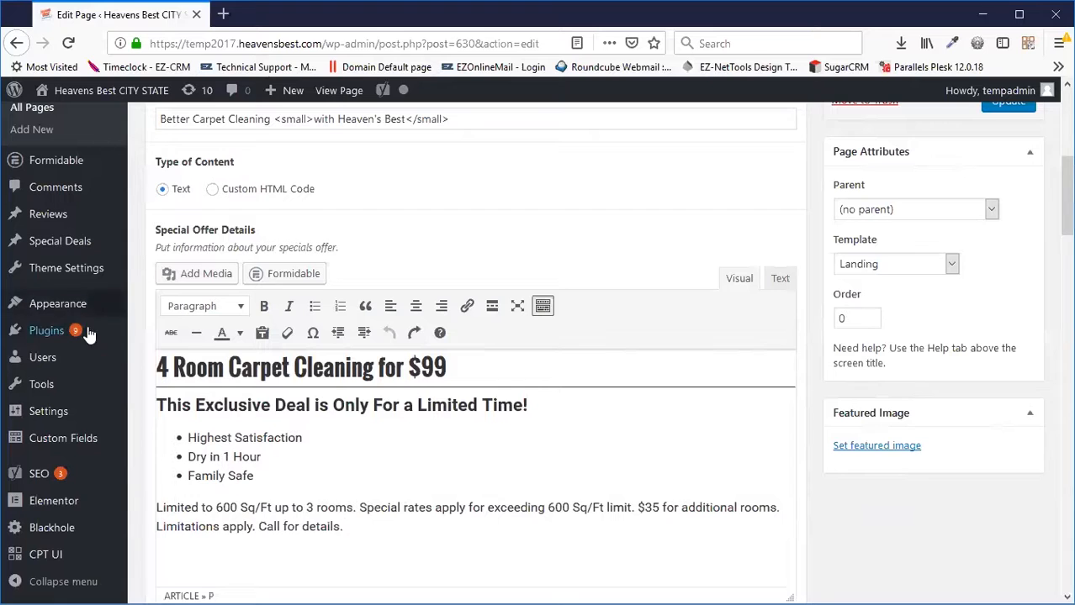
{"action": "double_click", "coordinate": [166, 366]}
{"action": "type", "text": "3"}
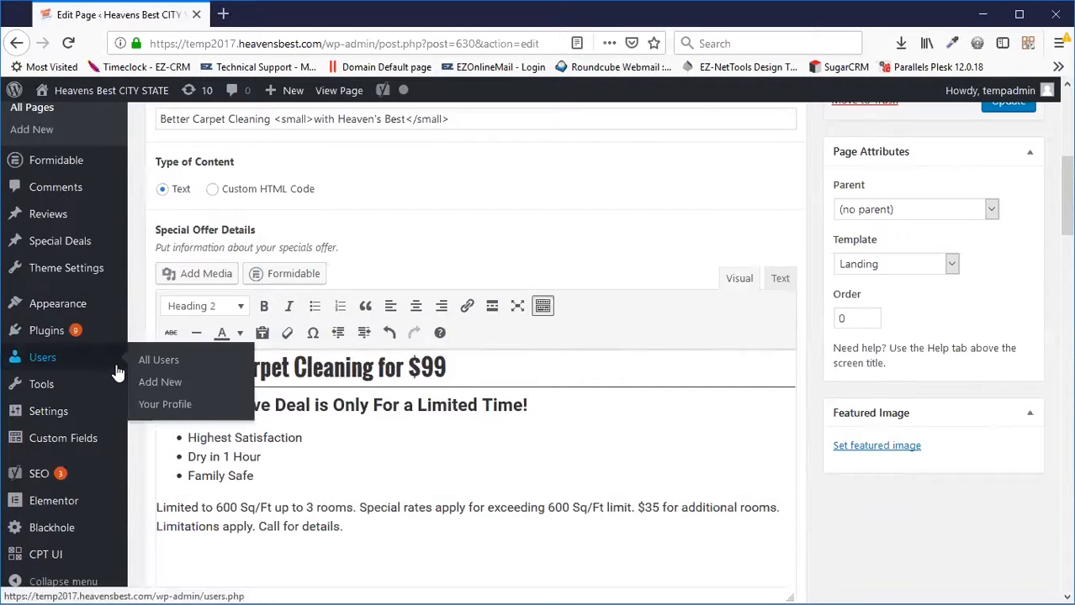
{"action": "left_click", "coordinate": [1013, 110]}
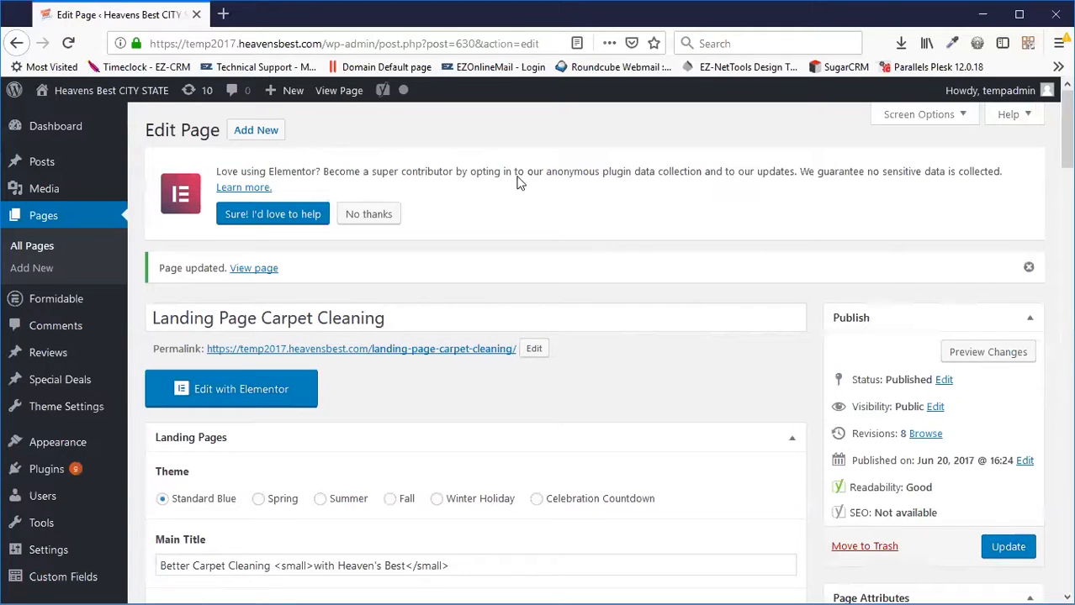
{"action": "left_click", "coordinate": [335, 91]}
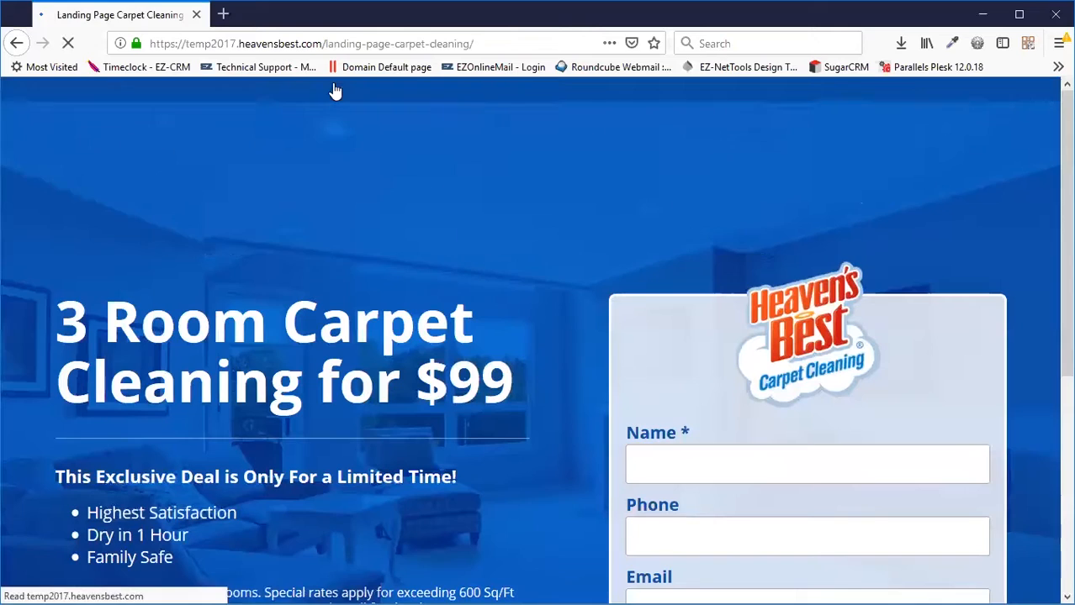
{"action": "left_click_drag", "start_coordinate": [68, 312], "coordinate": [518, 370]}
{"action": "scroll", "coordinate": [522, 330], "scroll_direction": "down", "scroll_amount": 4}
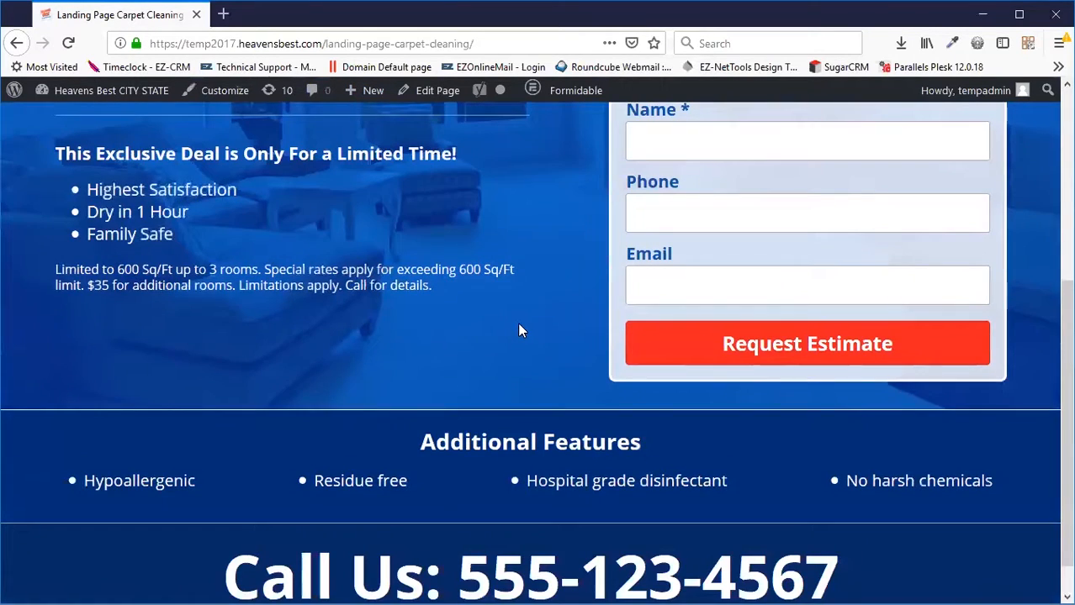
{"action": "scroll", "coordinate": [517, 328], "scroll_direction": "down", "scroll_amount": 1}
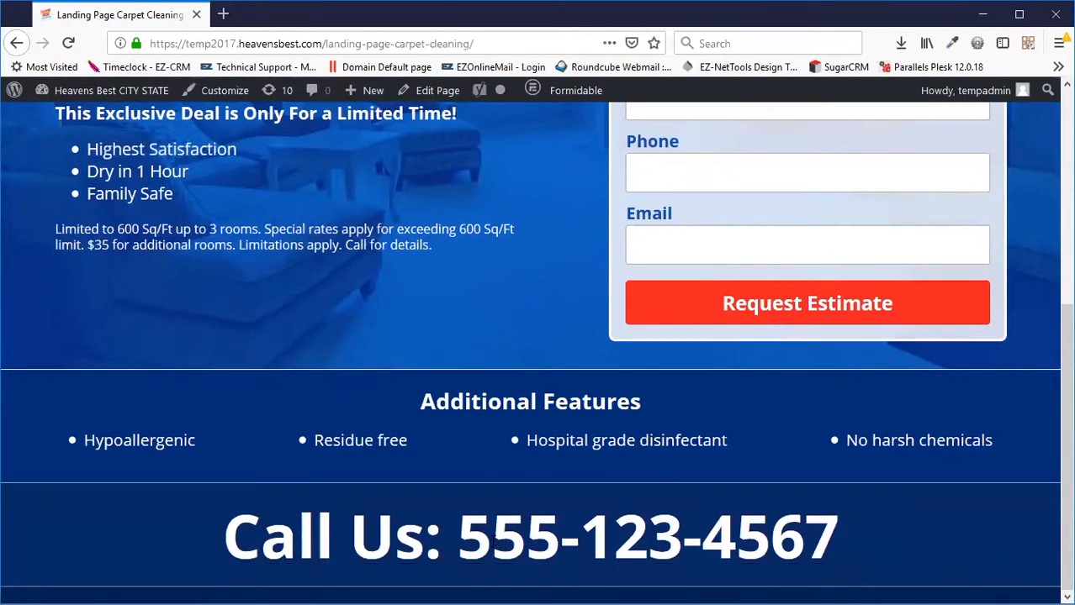
{"action": "triple_click", "coordinate": [494, 542]}
{"action": "triple_click", "coordinate": [494, 543]}
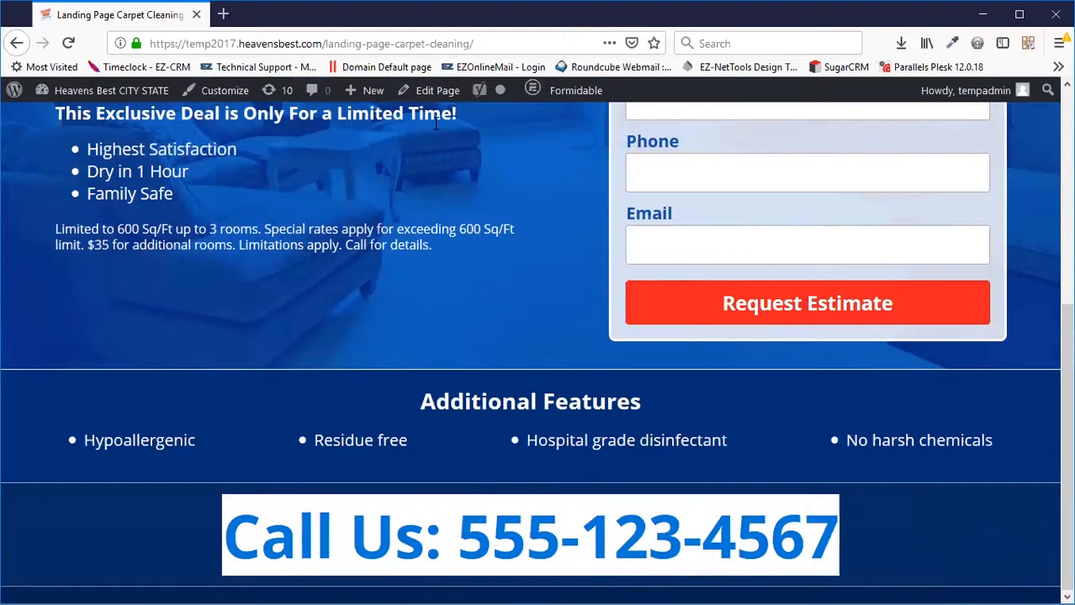
{"action": "left_click", "coordinate": [432, 91]}
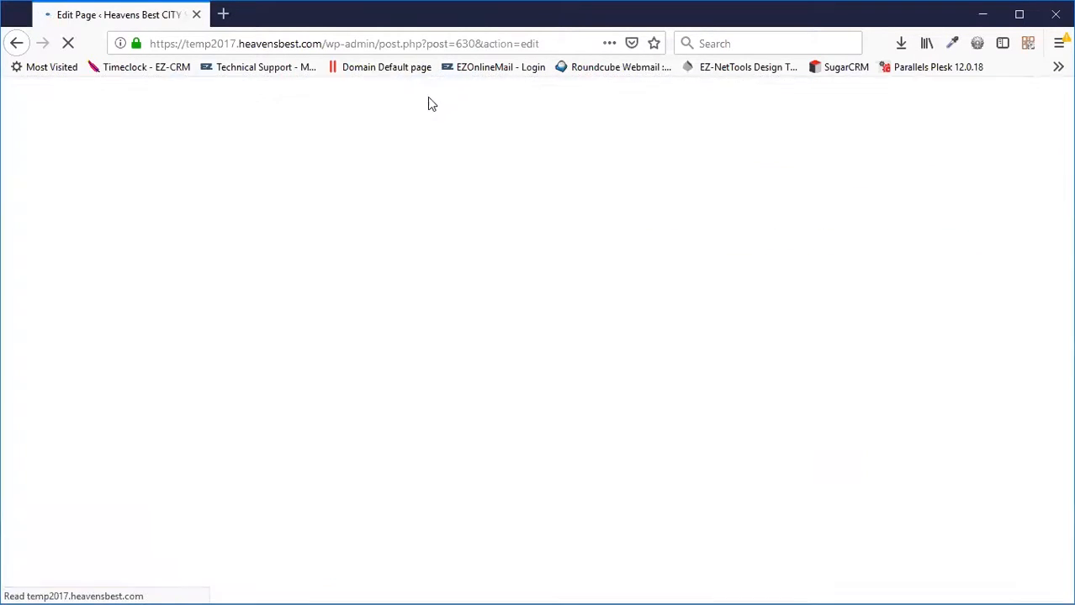
Clear the Phone Number field, then restore the original number with undo.
{"action": "scroll", "coordinate": [472, 275], "scroll_direction": "down", "scroll_amount": 5}
{"action": "scroll", "coordinate": [460, 265], "scroll_direction": "down", "scroll_amount": 5}
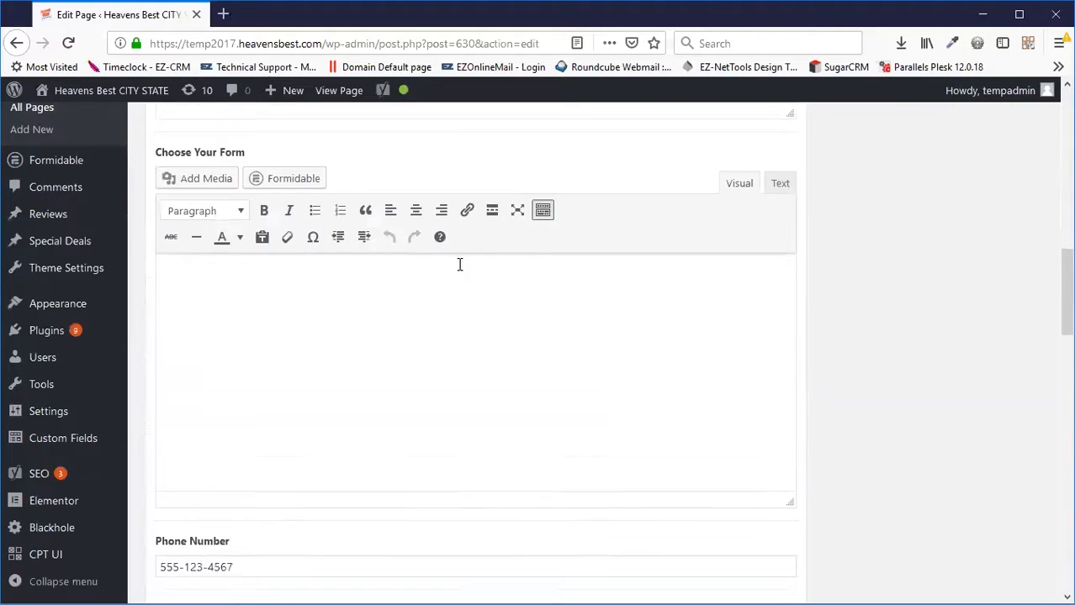
{"action": "left_click", "coordinate": [248, 326]}
{"action": "key", "text": "ctrl+a"}
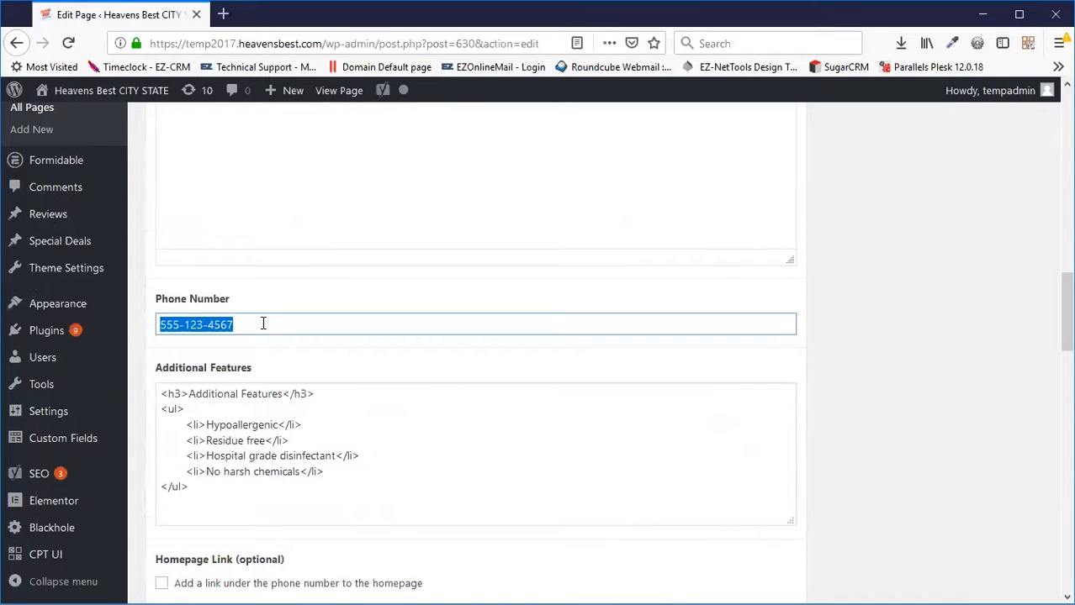
{"action": "key", "text": "BackSpace"}
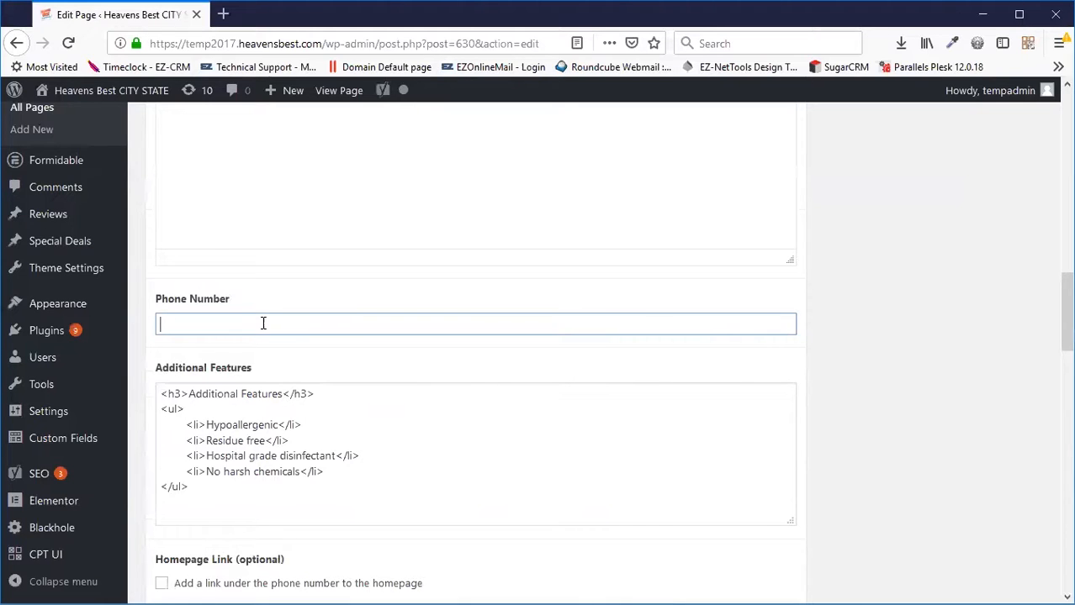
{"action": "left_click", "coordinate": [226, 491]}
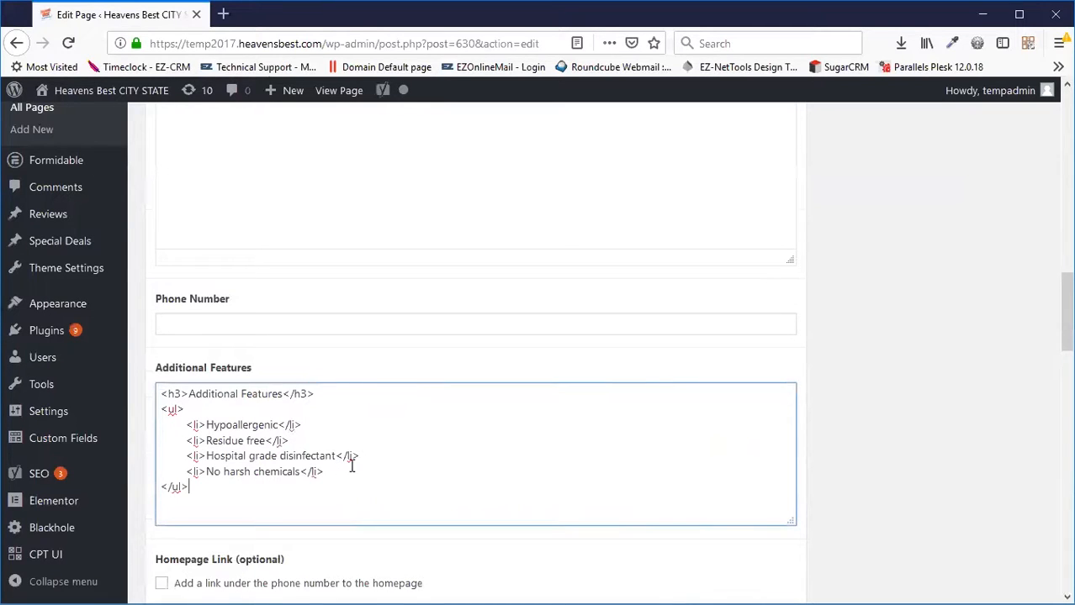
{"action": "left_click", "coordinate": [236, 329]}
{"action": "key", "text": "ctrl+z"}
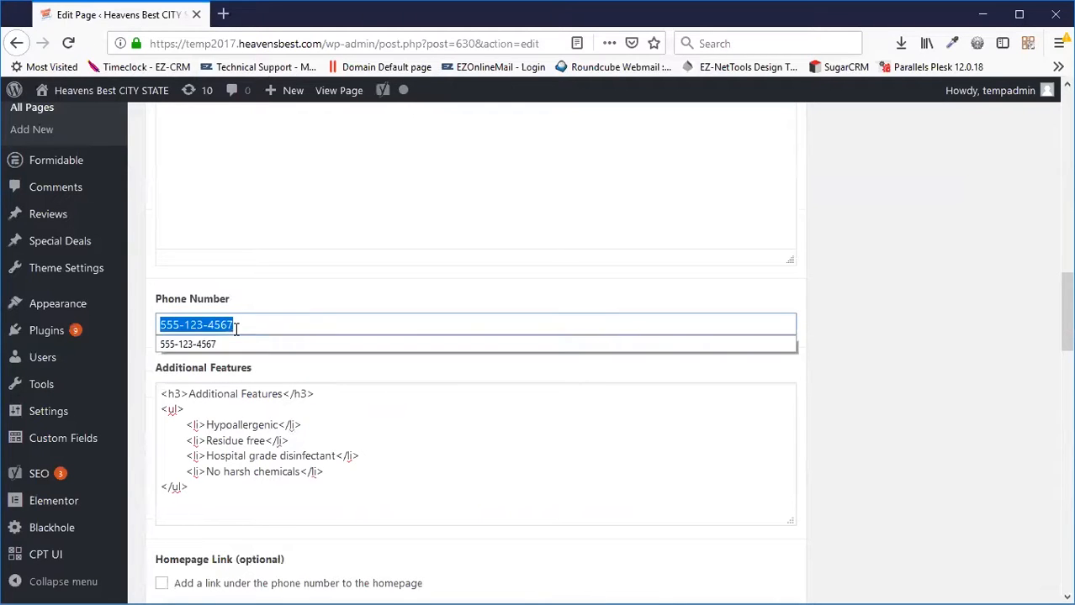
{"action": "left_click", "coordinate": [237, 329]}
{"action": "key", "text": "BackSpace"}
{"action": "key", "text": "BackSpace"}
{"action": "key", "text": "BackSpace"}
{"action": "type", "text": "0000"}
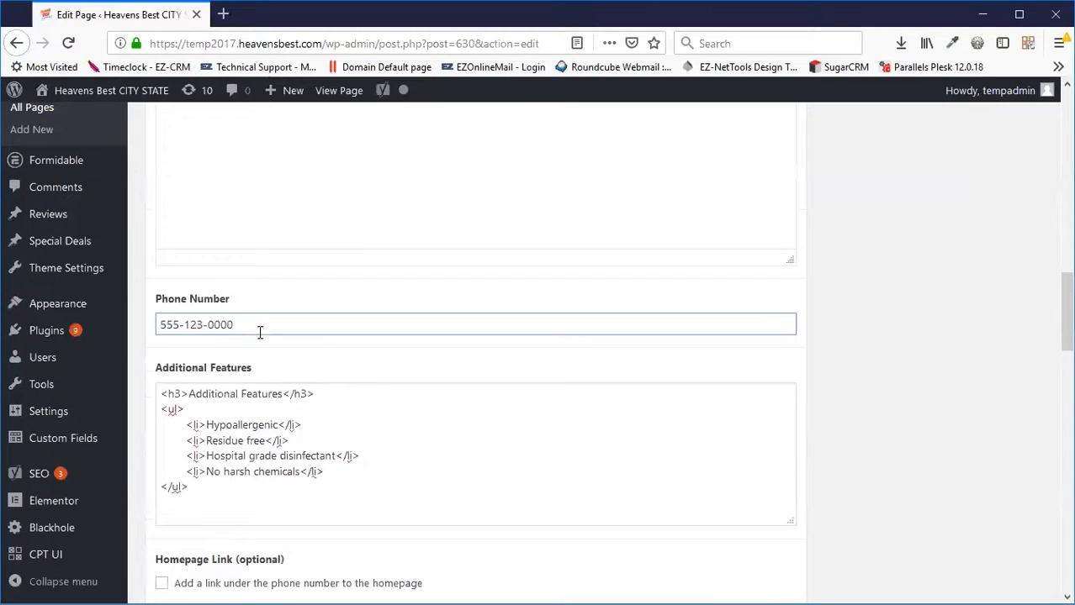
{"action": "scroll", "coordinate": [589, 344], "scroll_direction": "up", "scroll_amount": 12}
{"action": "left_click", "coordinate": [1007, 423]}
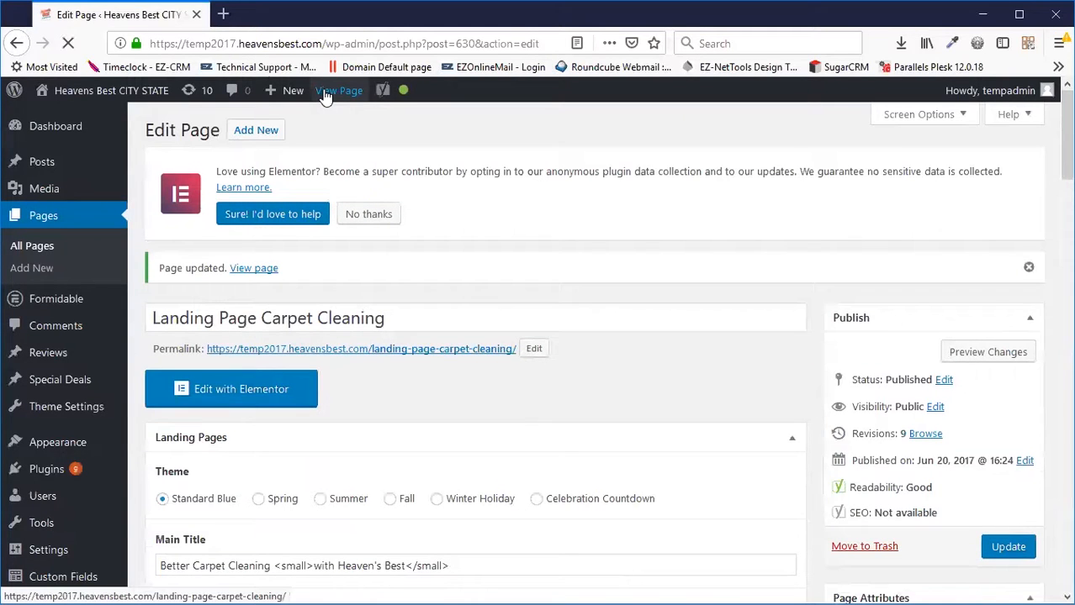
{"action": "left_click", "coordinate": [325, 96]}
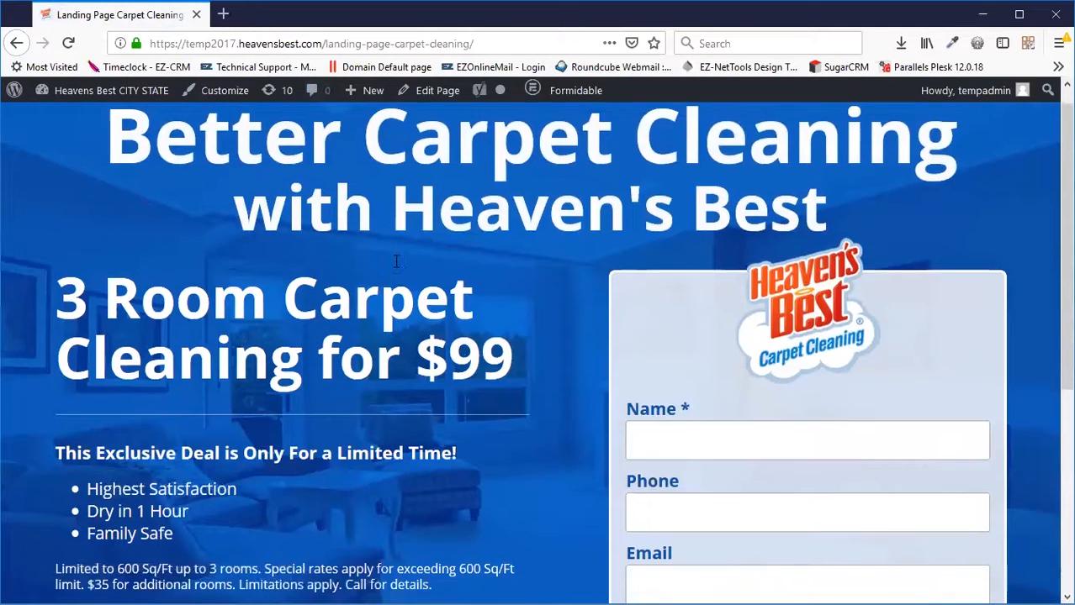
{"action": "scroll", "coordinate": [396, 261], "scroll_direction": "down", "scroll_amount": 5}
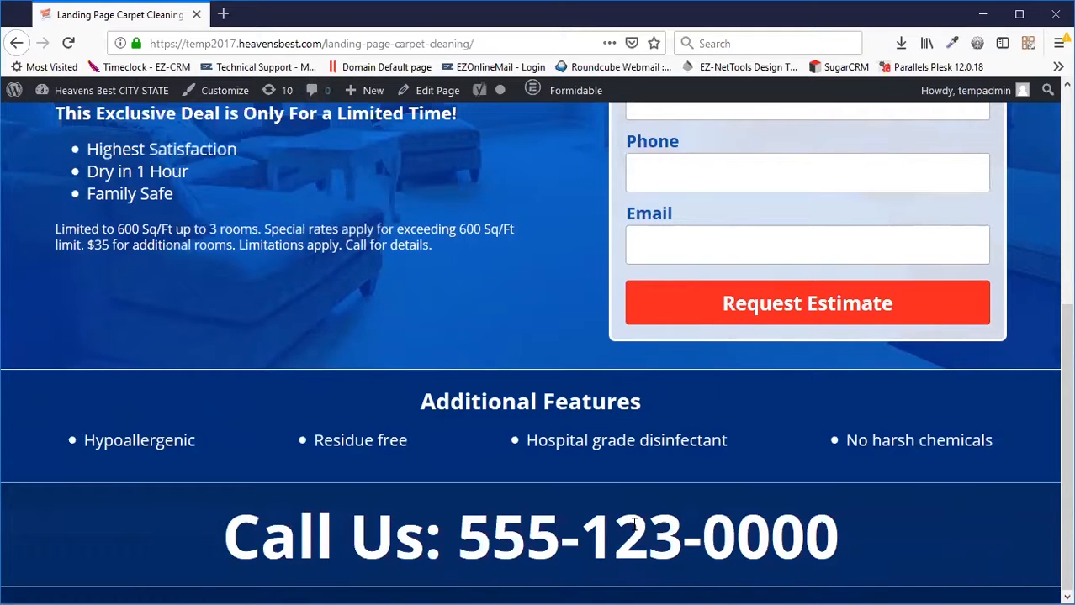
{"action": "scroll", "coordinate": [564, 472], "scroll_direction": "up", "scroll_amount": 5}
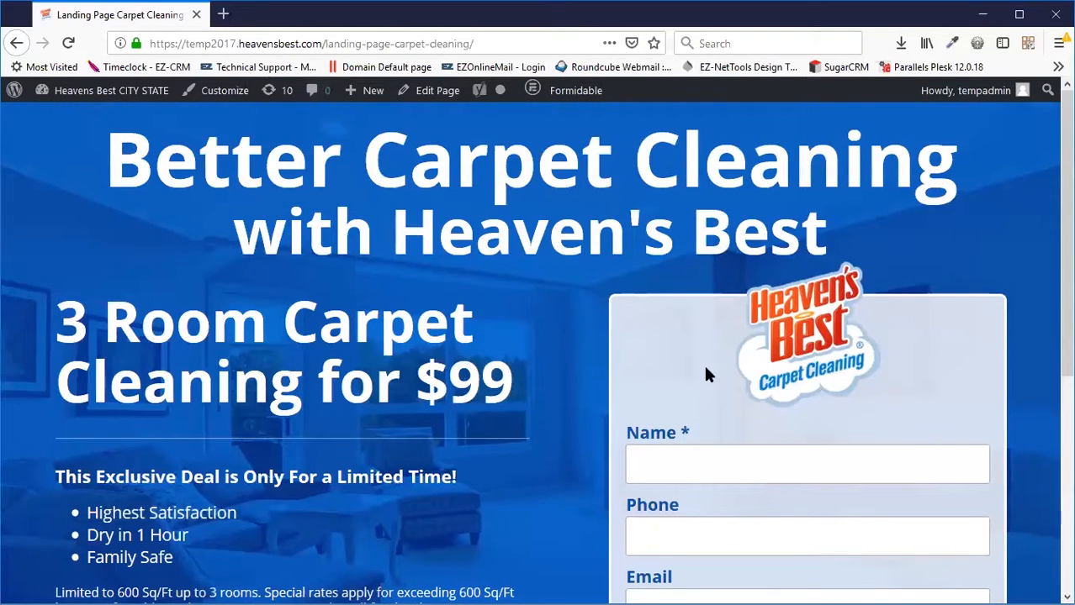
{"action": "scroll", "coordinate": [706, 372], "scroll_direction": "down", "scroll_amount": 3}
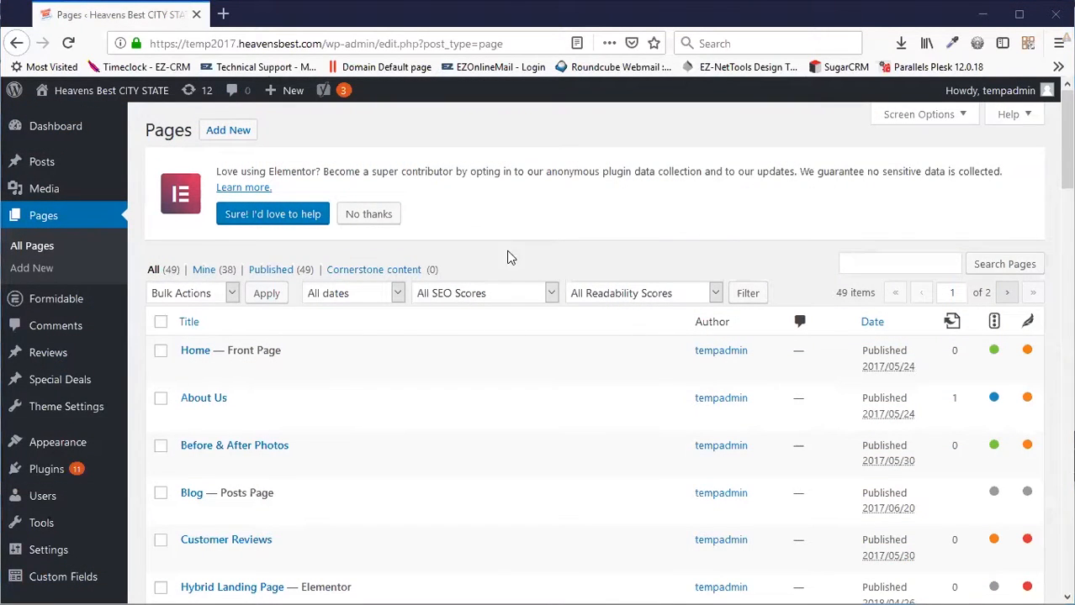
Open Landing Page Carpet Cleaning from the Pages list in the block editor.
{"action": "scroll", "coordinate": [461, 271], "scroll_direction": "down", "scroll_amount": 3}
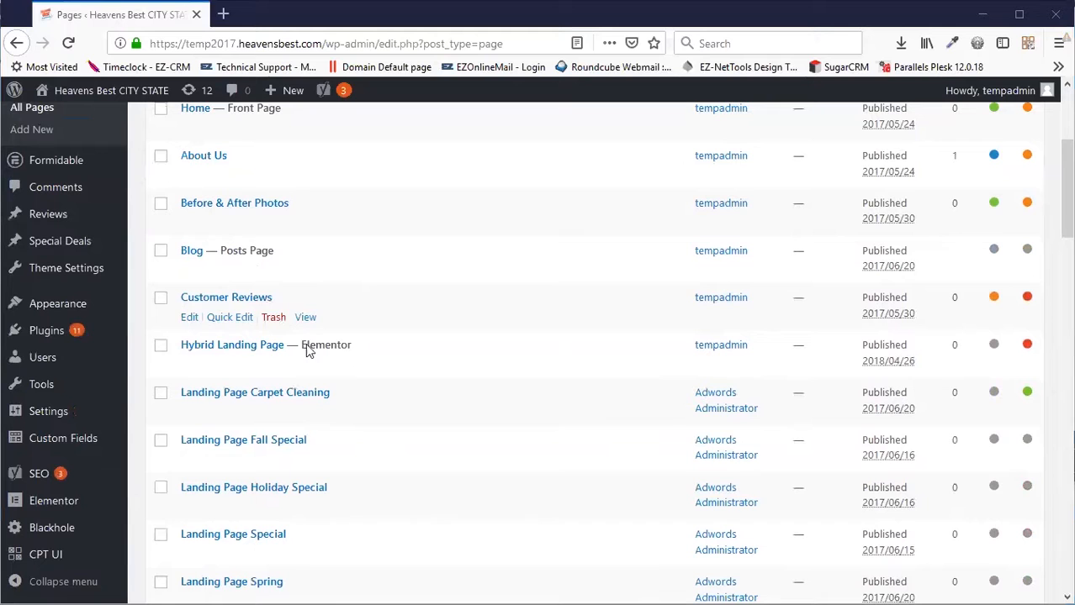
{"action": "left_click", "coordinate": [262, 396]}
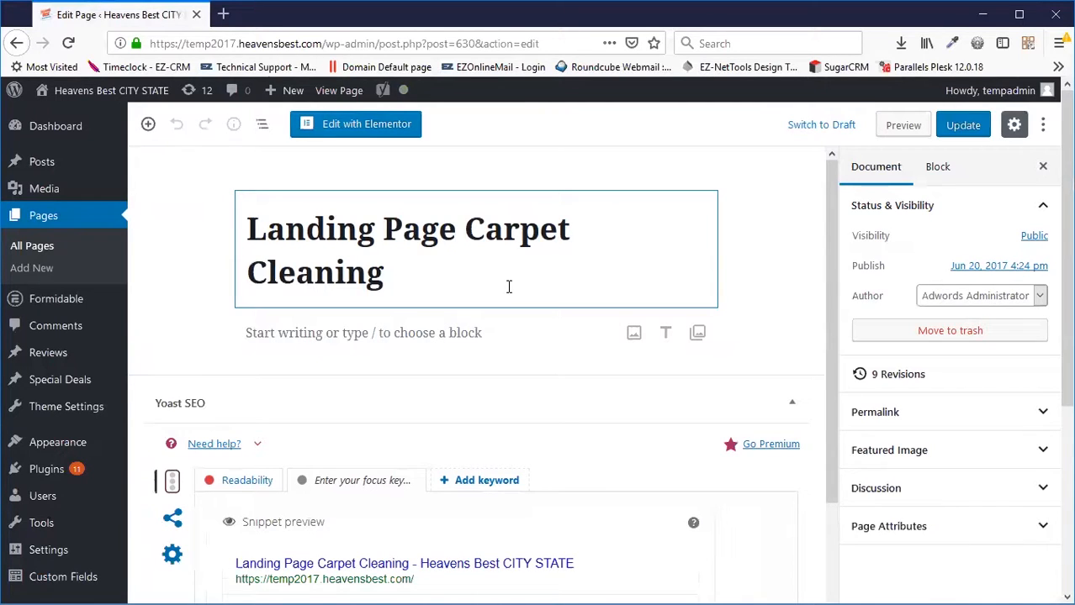
{"action": "mouse_move", "coordinate": [46, 481]}
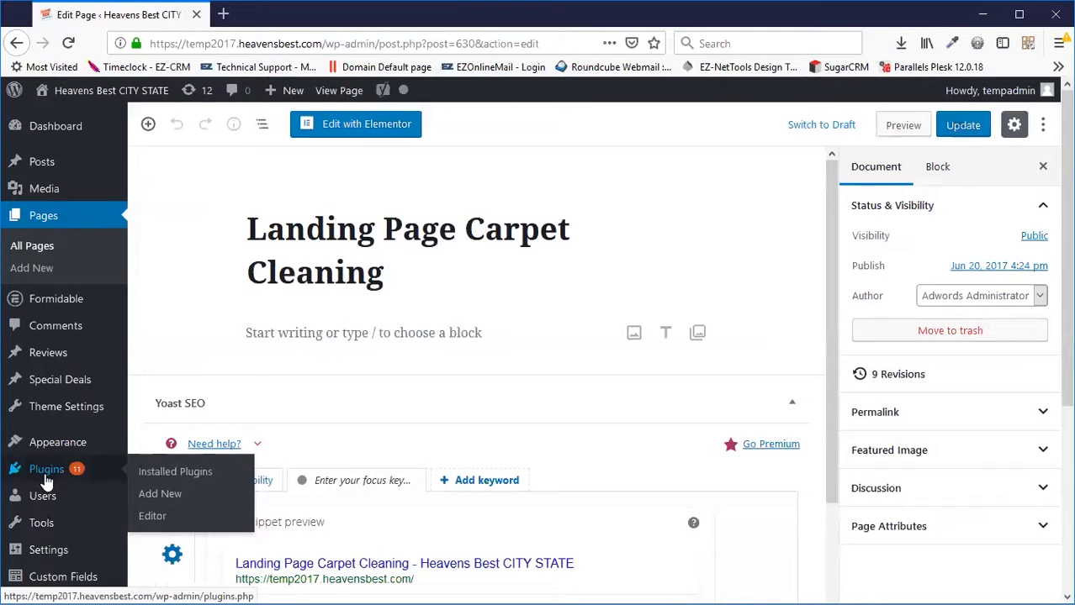
Activate the Classic Editor plugin from the Plugins > Add New page.
{"action": "left_click", "coordinate": [168, 502]}
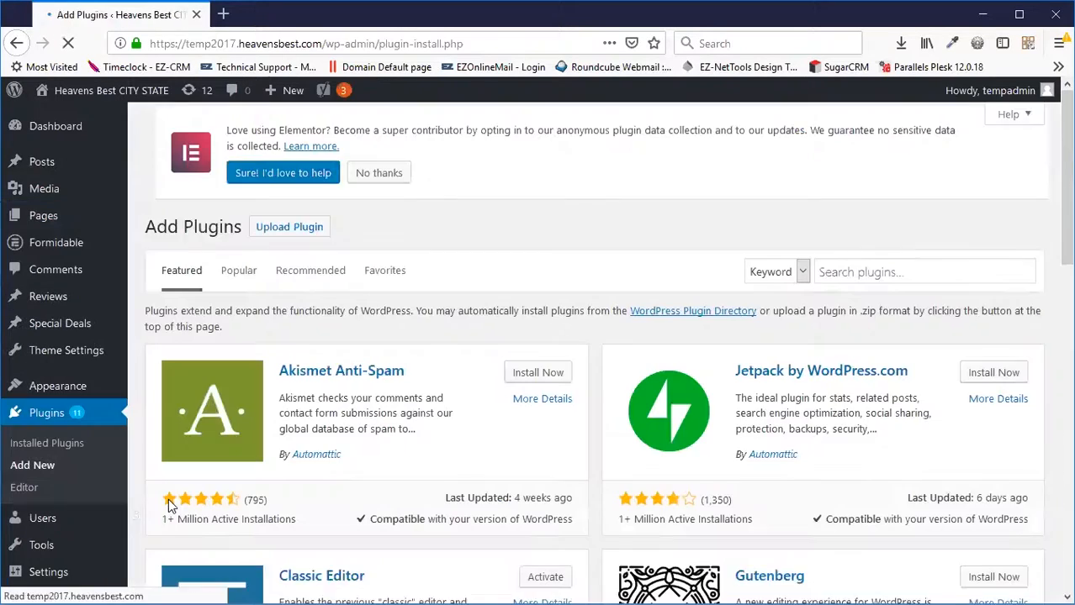
{"action": "scroll", "coordinate": [782, 328], "scroll_direction": "down", "scroll_amount": 4}
{"action": "scroll", "coordinate": [749, 349], "scroll_direction": "down", "scroll_amount": 4}
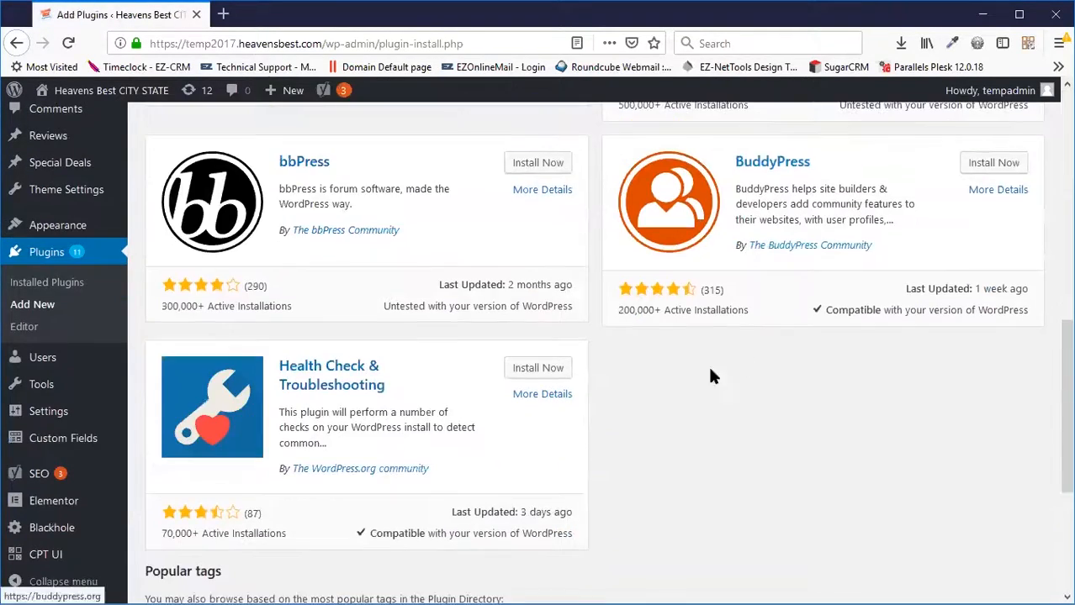
{"action": "scroll", "coordinate": [619, 447], "scroll_direction": "up", "scroll_amount": 4}
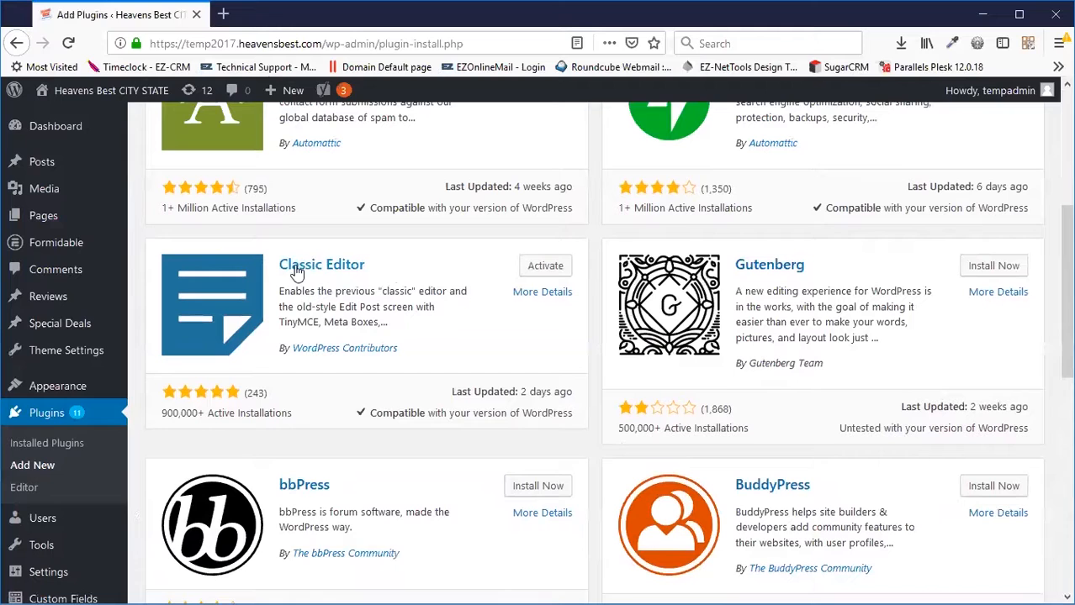
{"action": "left_click", "coordinate": [545, 269]}
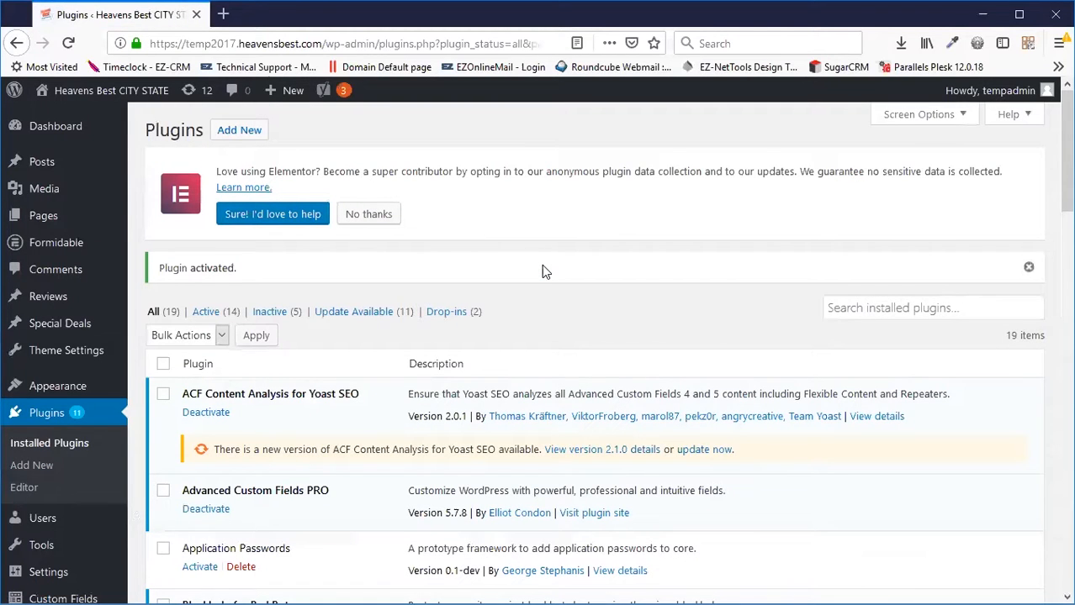
Reopen Landing Page Carpet Cleaning from Pages to show its classic-editor landing-page fields.
{"action": "left_click", "coordinate": [34, 225]}
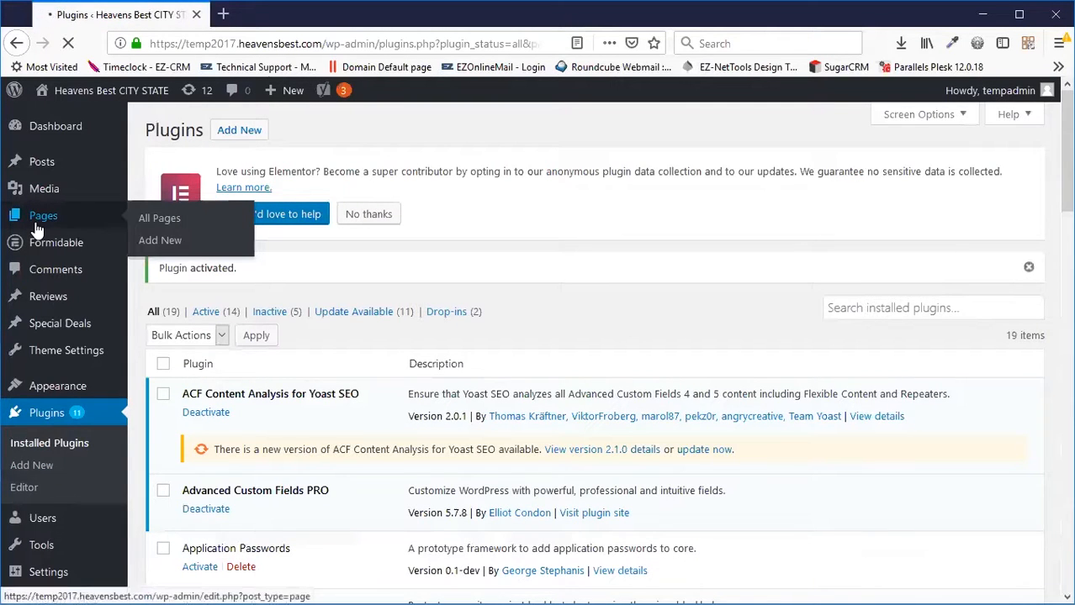
{"action": "scroll", "coordinate": [437, 303], "scroll_direction": "down", "scroll_amount": 4}
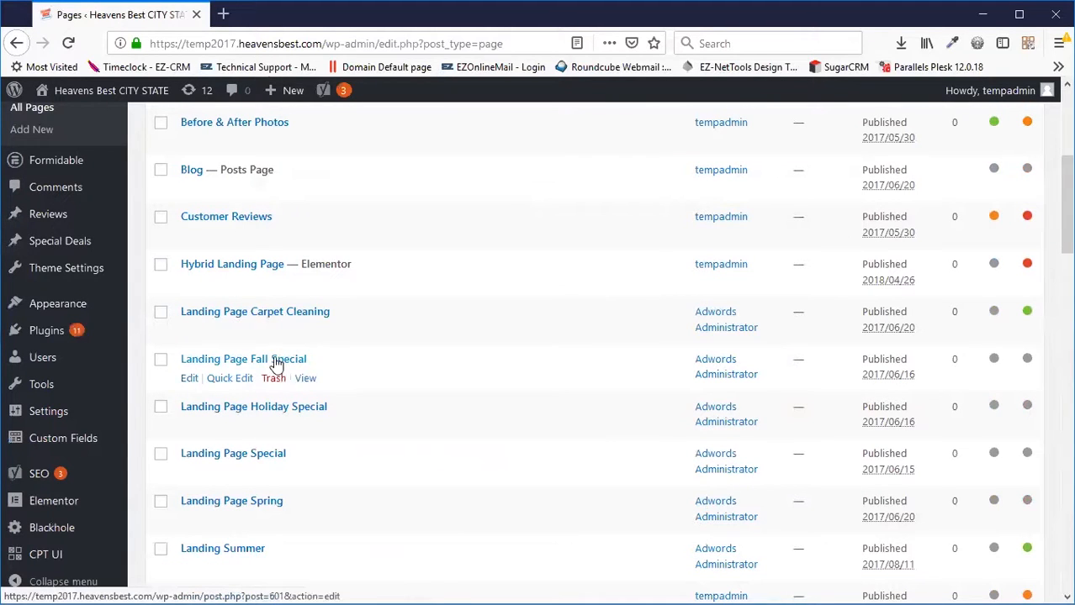
{"action": "left_click", "coordinate": [281, 313]}
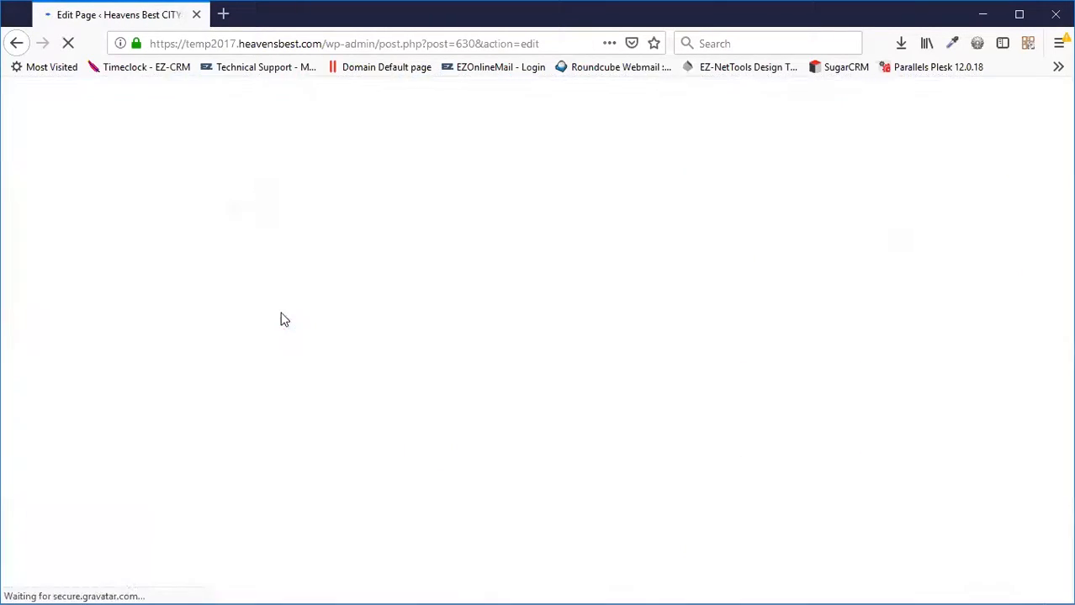
{"action": "scroll", "coordinate": [521, 380], "scroll_direction": "down", "scroll_amount": 3}
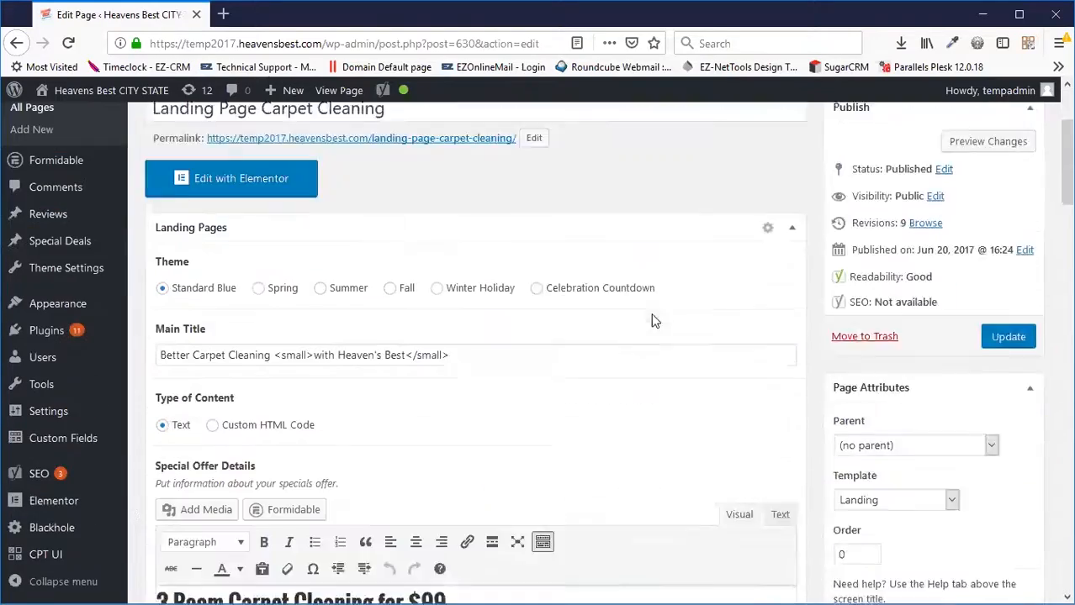